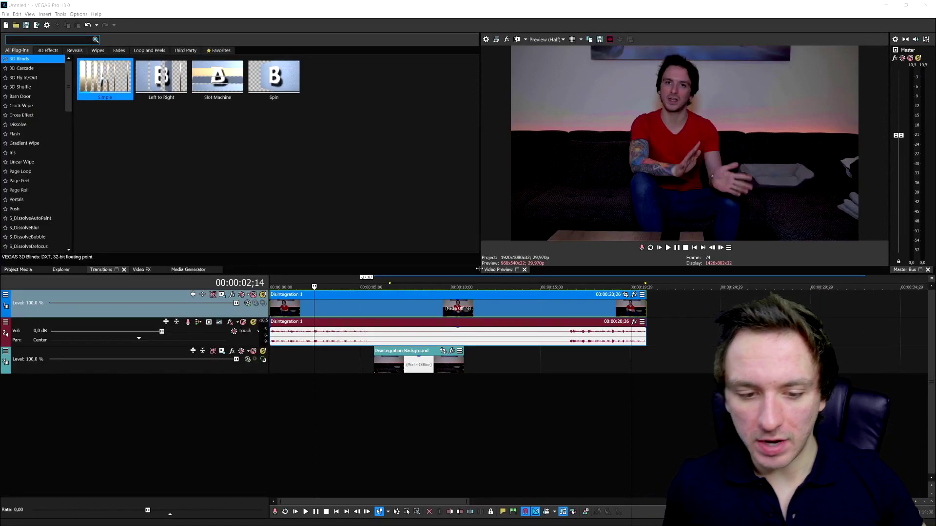
# Move the Disintegration Background clip past the end of the Disintegration 1 clip, starting at about 22.5 seconds
pyautogui.scroll(2, 464, 322)
pyautogui.scroll(-2, 456, 319)
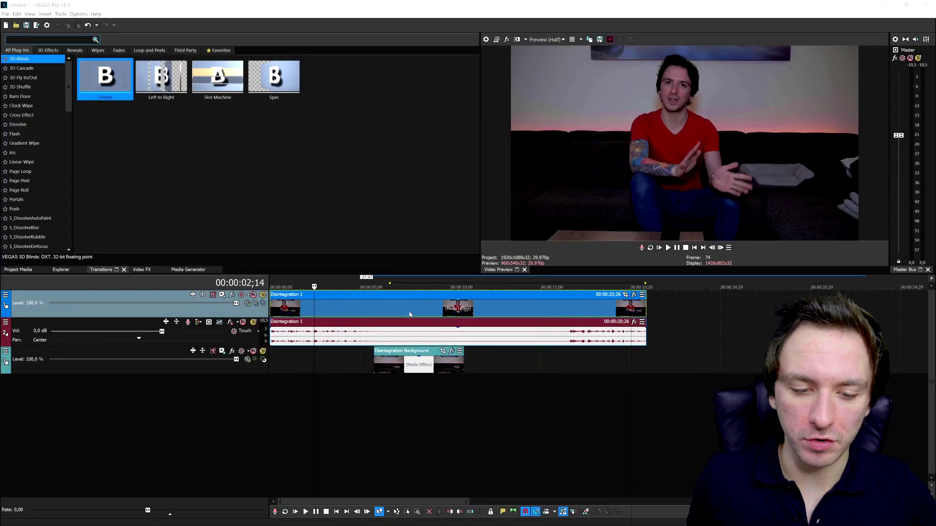
pyautogui.click(381, 307)
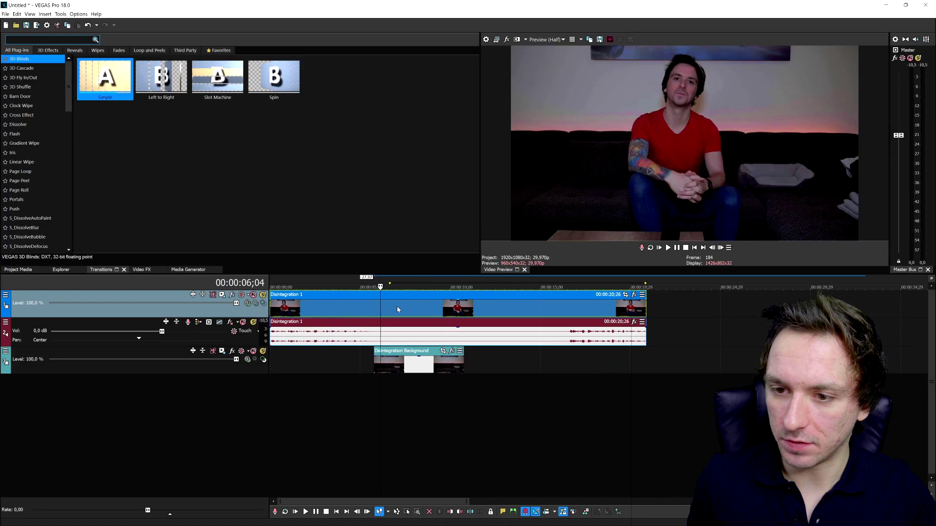
pyautogui.moveTo(431, 366); pyautogui.dragTo(733, 368)
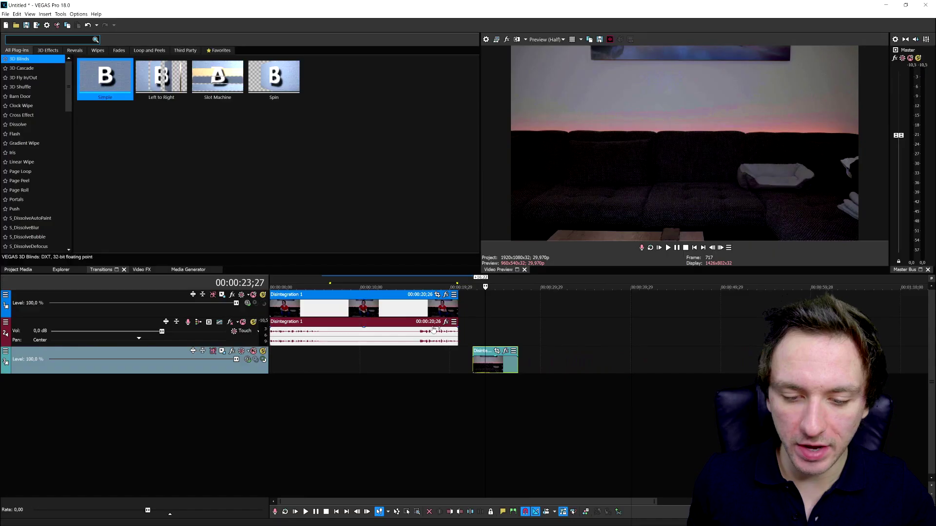
pyautogui.moveTo(544, 361); pyautogui.dragTo(619, 347)
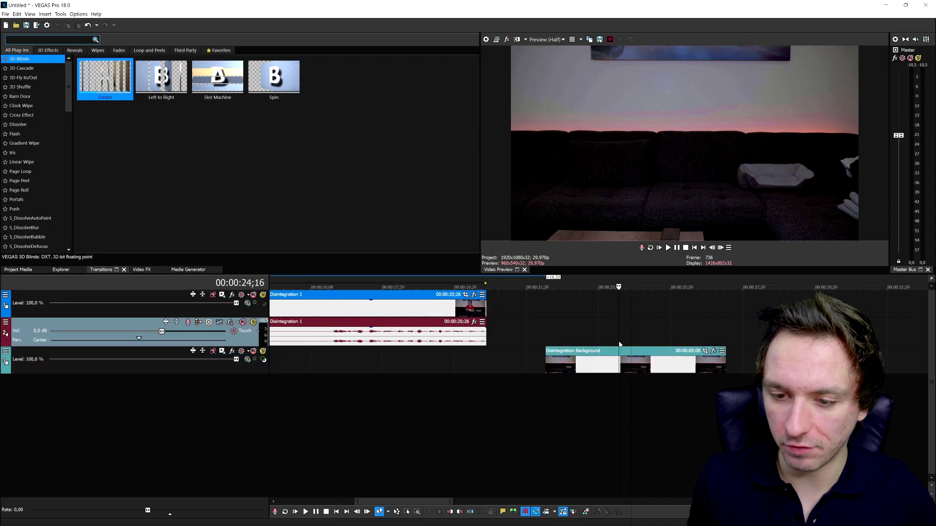
# Examine the Disintegration 1 clip between 00:00:05;15 and 00:00:07;06 for a frame where the subject sits still
pyautogui.scroll(-4, 648, 333)
pyautogui.click(327, 310)
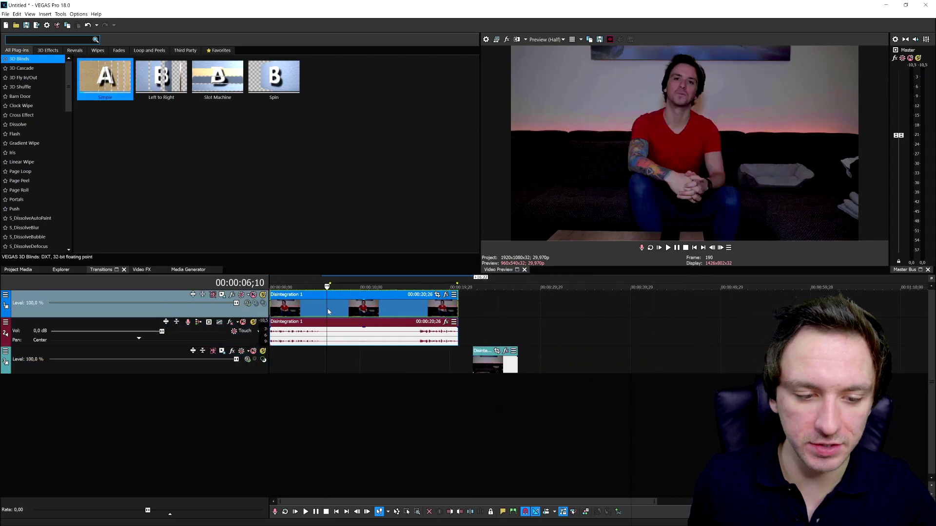
pyautogui.scroll(4, 327, 310)
pyautogui.scroll(-2, 566, 332)
pyautogui.click(463, 308)
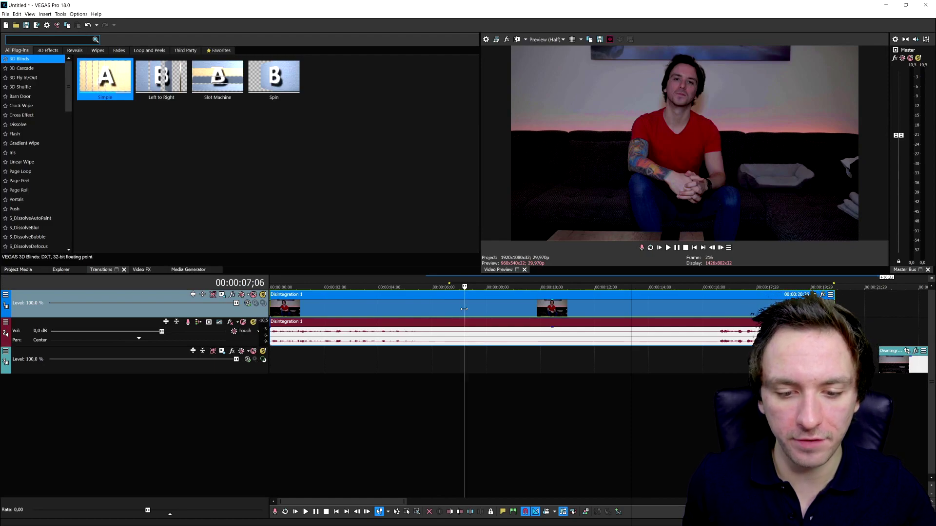
pyautogui.click(431, 305)
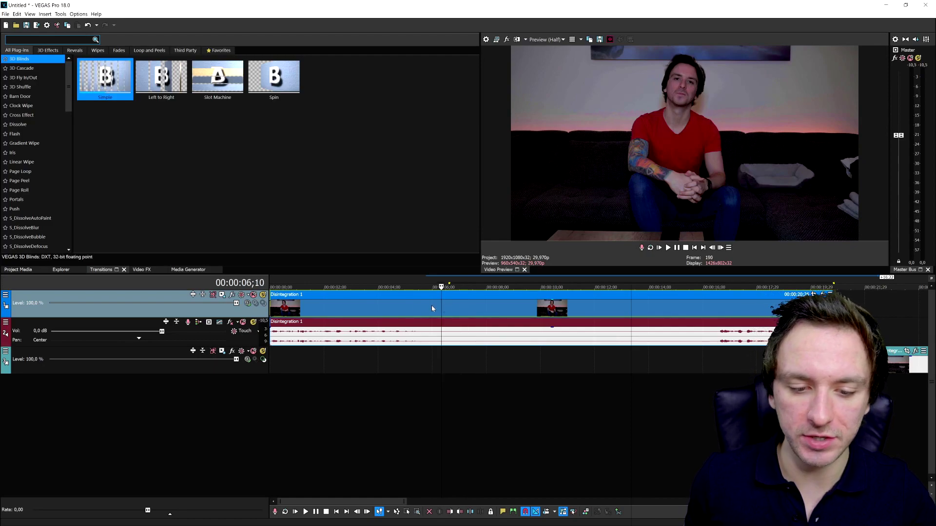
pyautogui.click(418, 306)
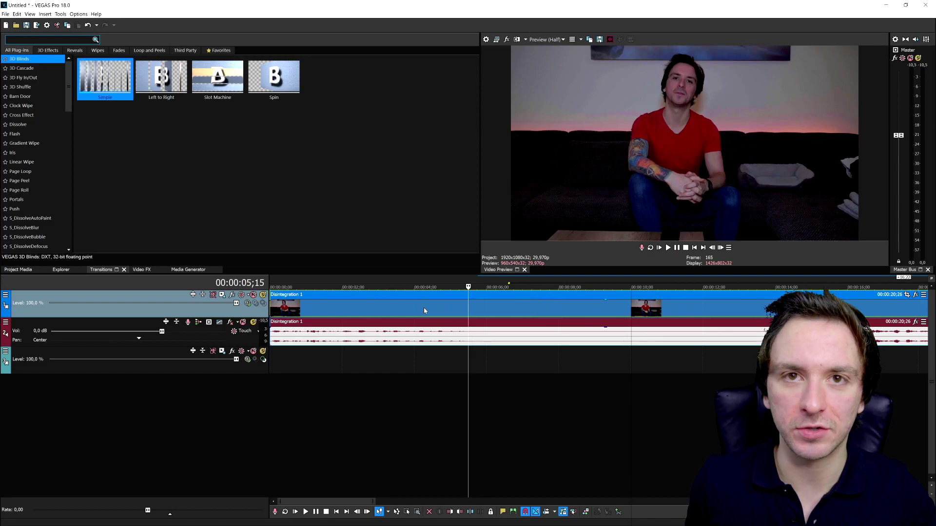
pyautogui.scroll(3, 518, 334)
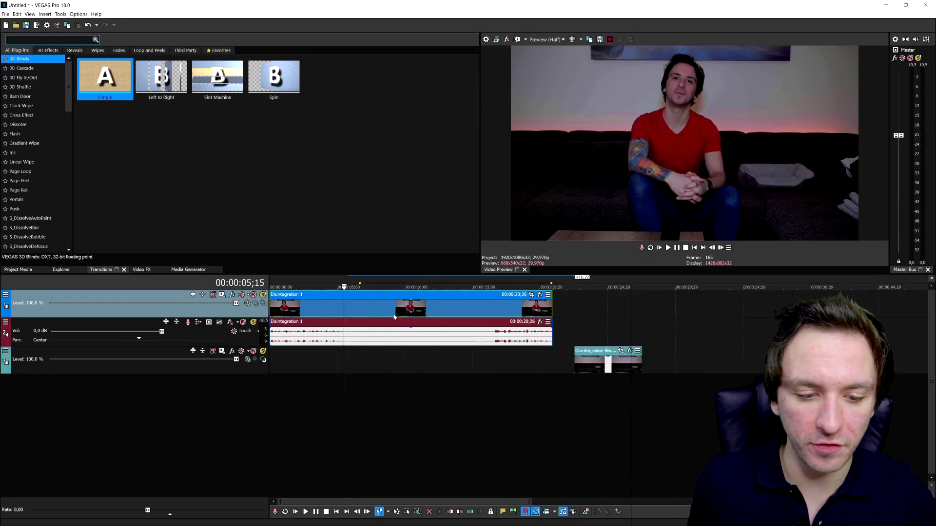
# Duplicate the video track that holds the Disintegration 1 clip
pyautogui.scroll(-3, 518, 334)
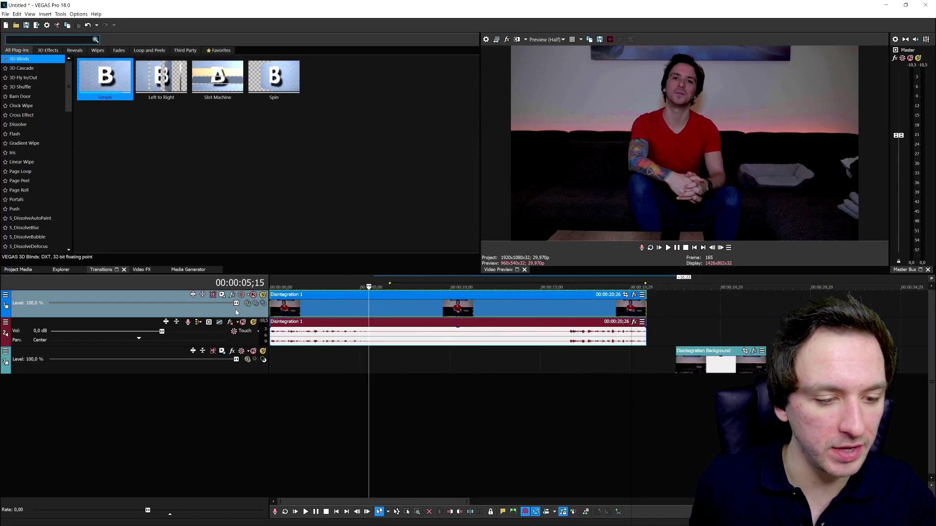
pyautogui.rightClick(238, 315)
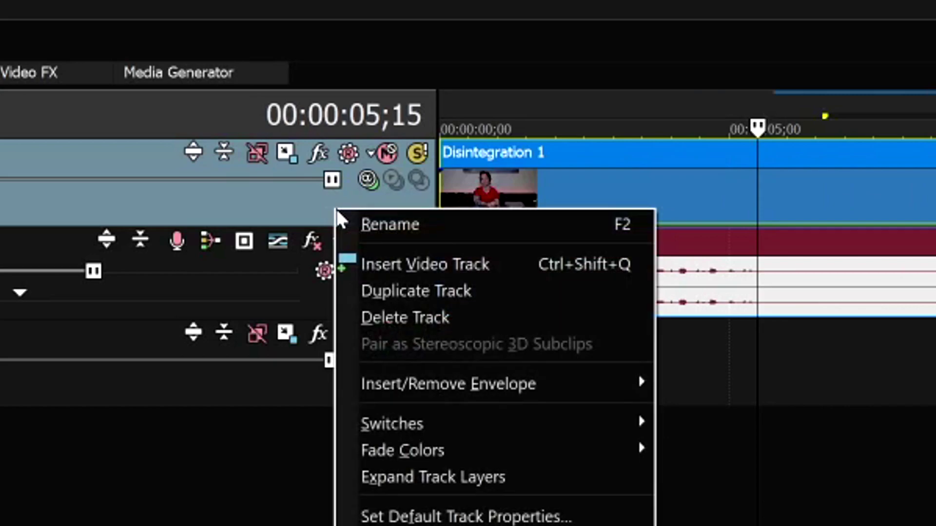
pyautogui.click(539, 293)
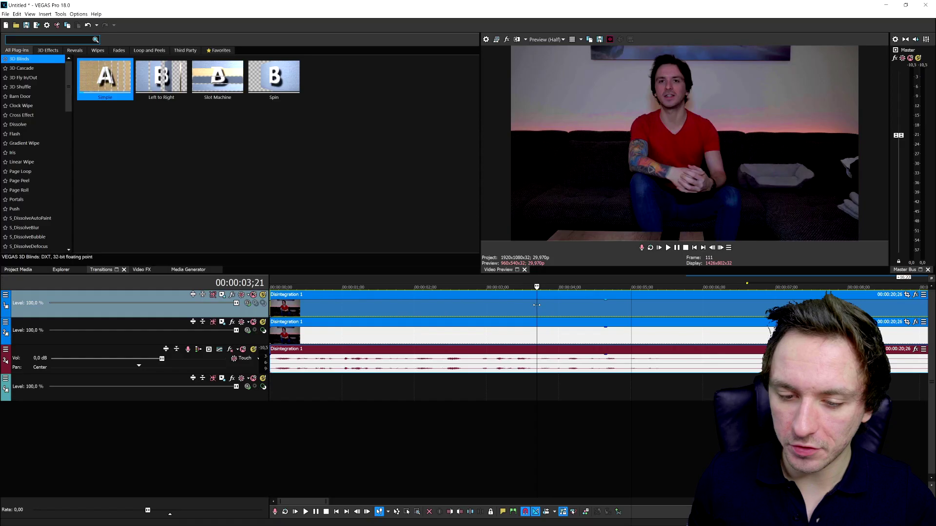
# Split both Disintegration 1 video events and their audio event at 00:00:06;09
pyautogui.click(516, 305)
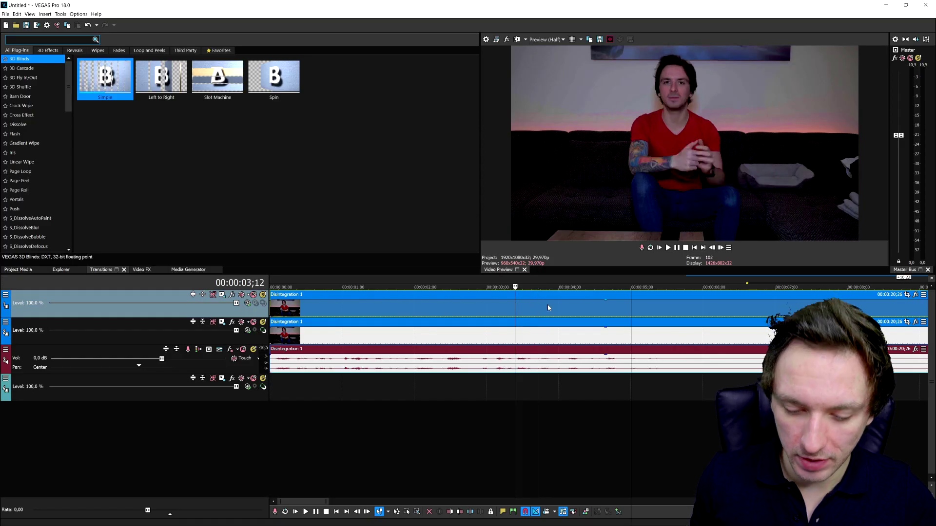
pyautogui.press('Right')
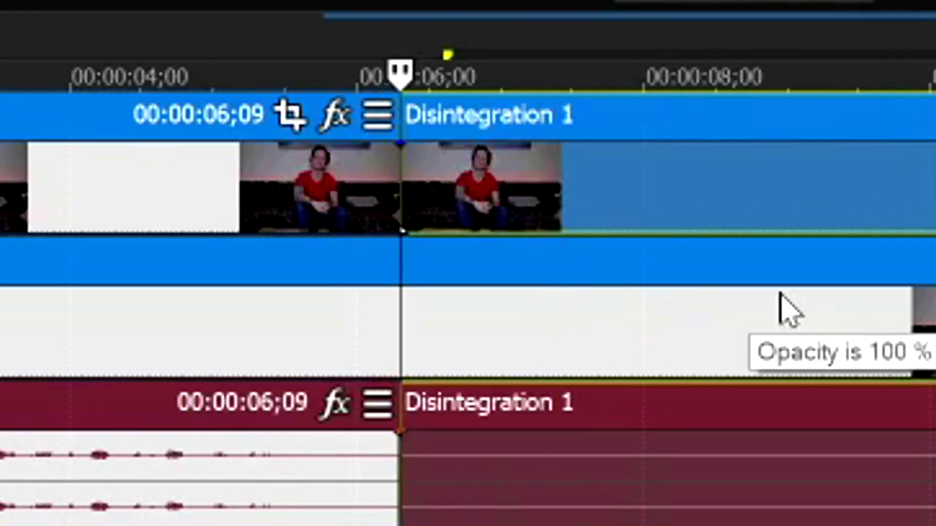
pyautogui.scroll(3, 899, 351)
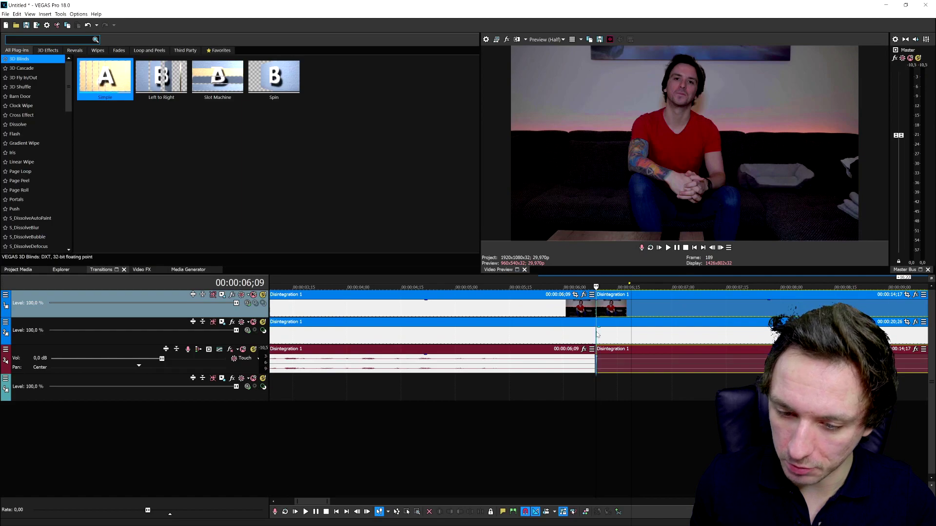
pyautogui.click(620, 338)
pyautogui.scroll(-8, 619, 338)
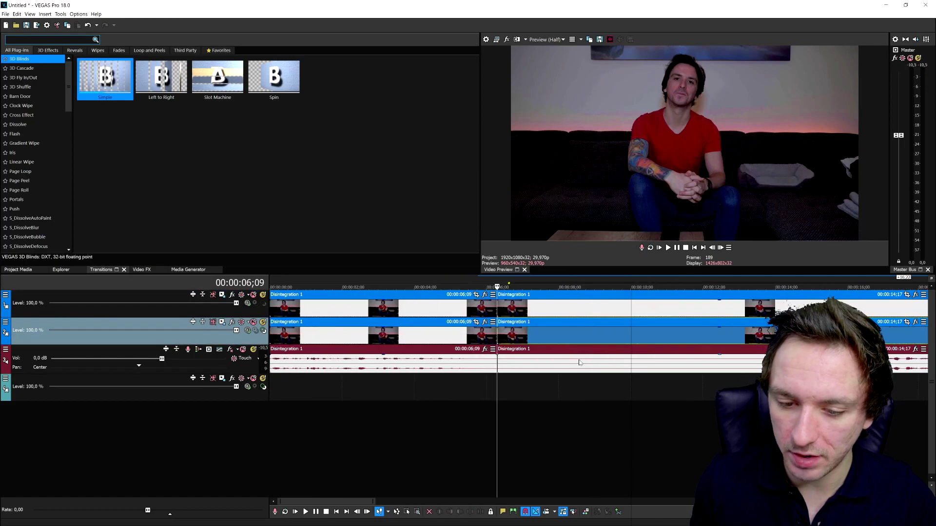
# Group the two video events and the audio event that follow the 00:00:06;09 split into a new group
pyautogui.click(497, 361)
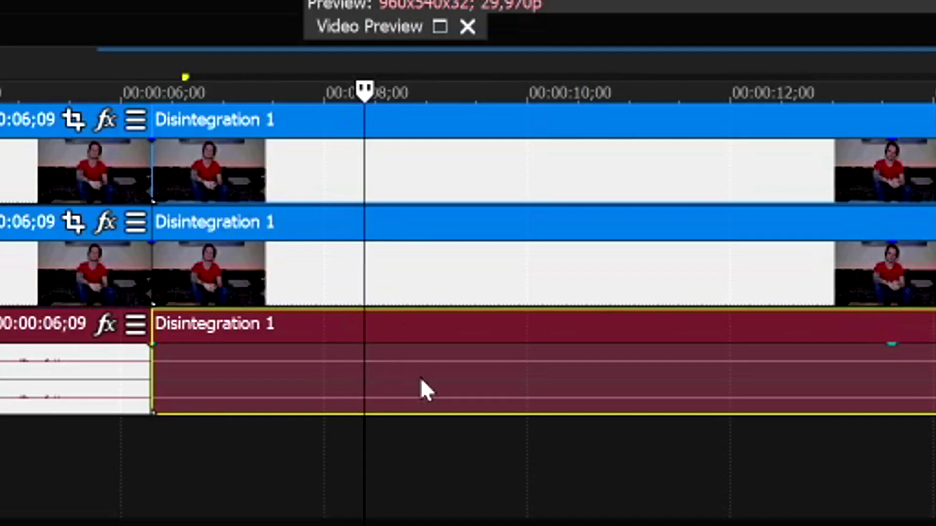
pyautogui.click(396, 278)
pyautogui.keyDown('ctrl'); pyautogui.click(421, 164); pyautogui.keyUp('ctrl')
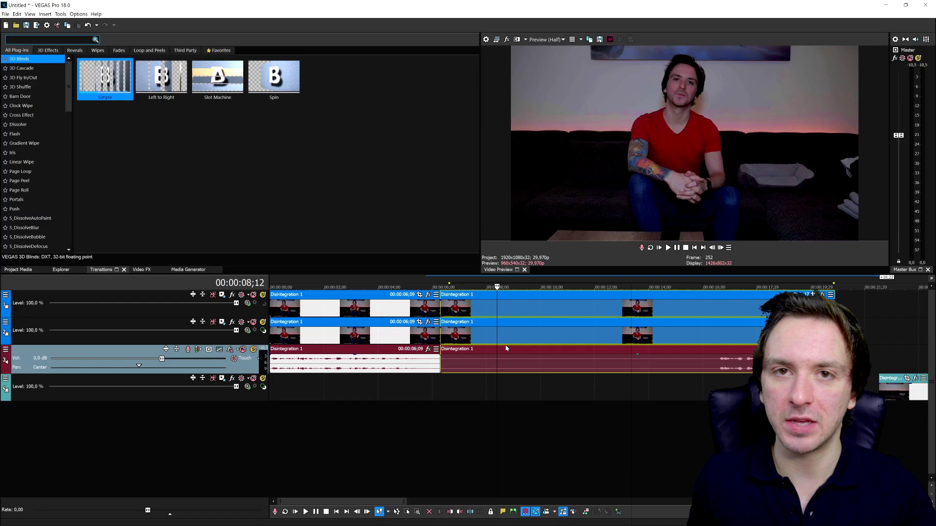
pyautogui.rightClick(505, 348)
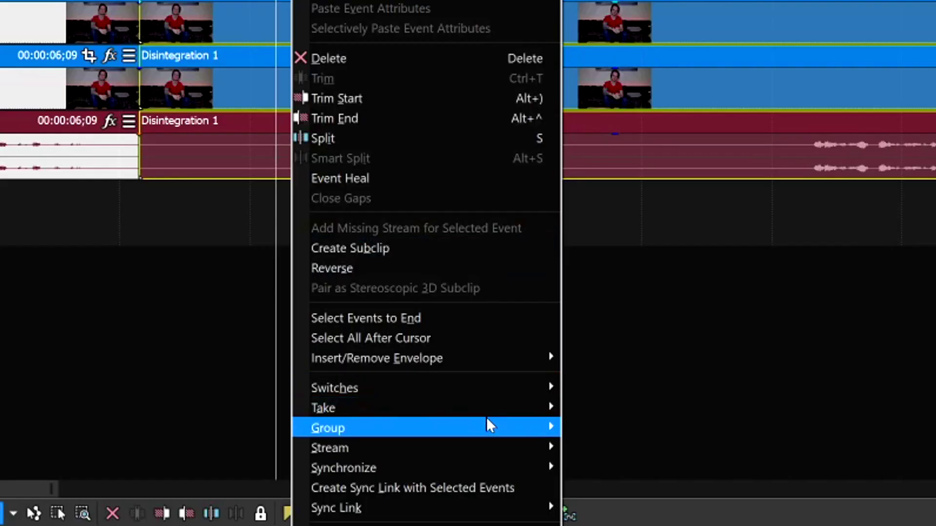
pyautogui.moveTo(584, 475)
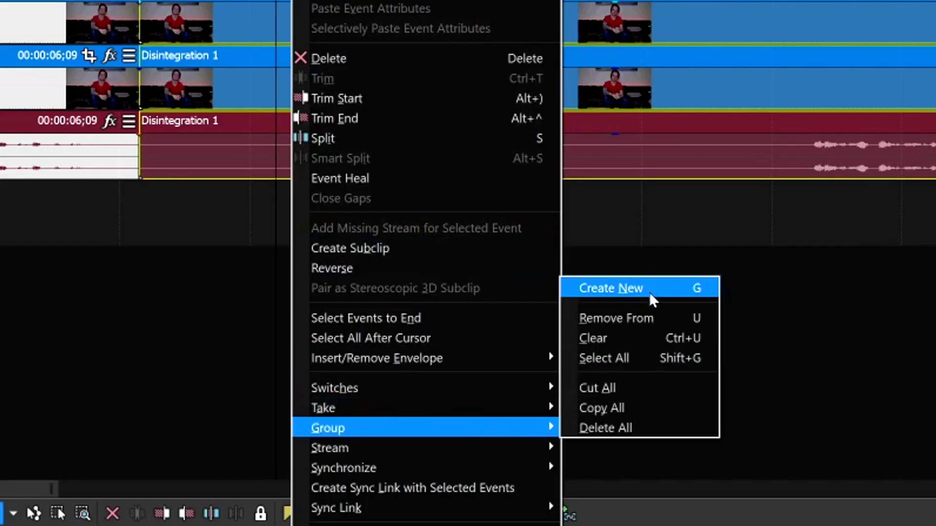
pyautogui.click(649, 291)
# Try splitting the grouped events at two points after the 00:00:06;09 cut, and undo both splits
pyautogui.moveTo(328, 251)
pyautogui.mouseDown()
pyautogui.moveTo(379, 263)
pyautogui.moveTo(332, 261)
pyautogui.mouseUp()
pyautogui.click(312, 259)
pyautogui.press('s')
pyautogui.click(397, 263)
pyautogui.press('s')
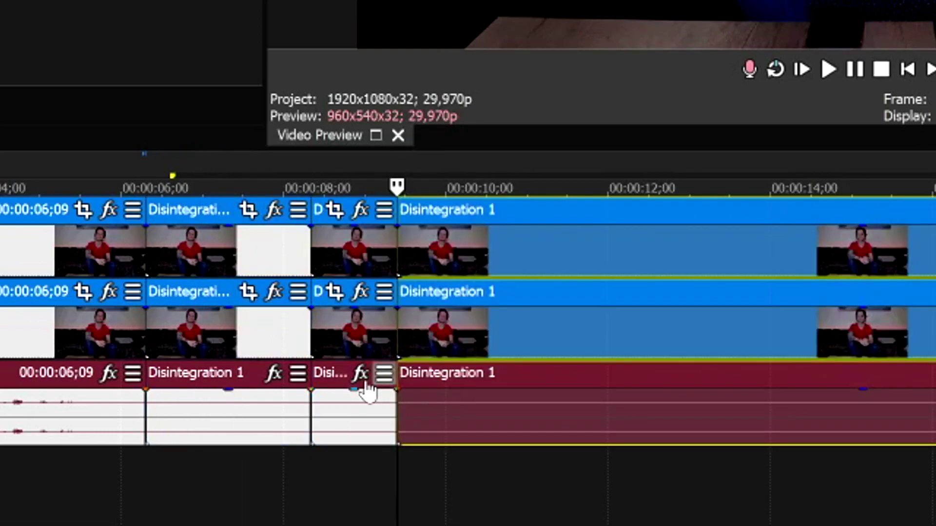
pyautogui.hotkey('ctrl', 'z')
pyautogui.hotkey('ctrl', 'z')
# Return the playhead to the 00:00:06;09 split and select the lower video event that follows it
pyautogui.click(146, 271)
pyautogui.scroll(2, 559, 273)
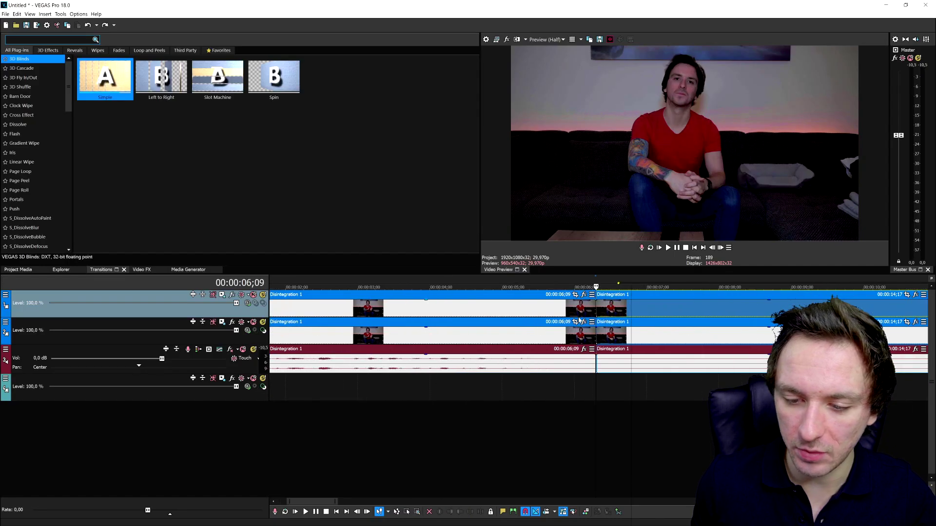
pyautogui.scroll(-1, 665, 273)
pyautogui.scroll(-2, 595, 317)
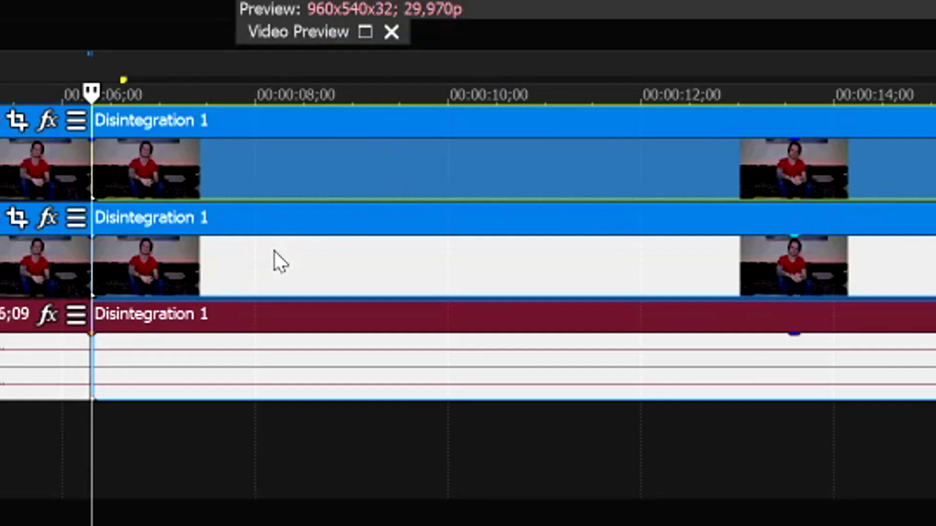
pyautogui.click(280, 250)
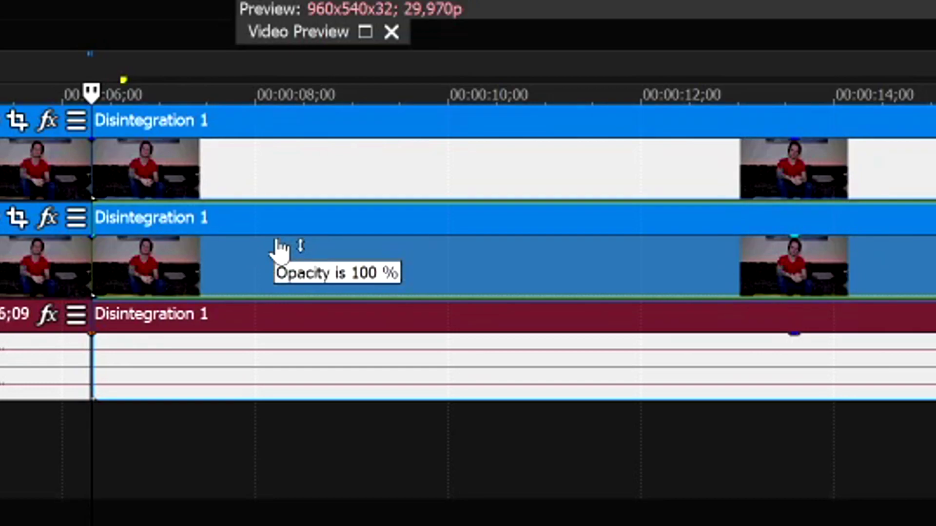
pyautogui.moveTo(280, 249); pyautogui.dragTo(246, 328)
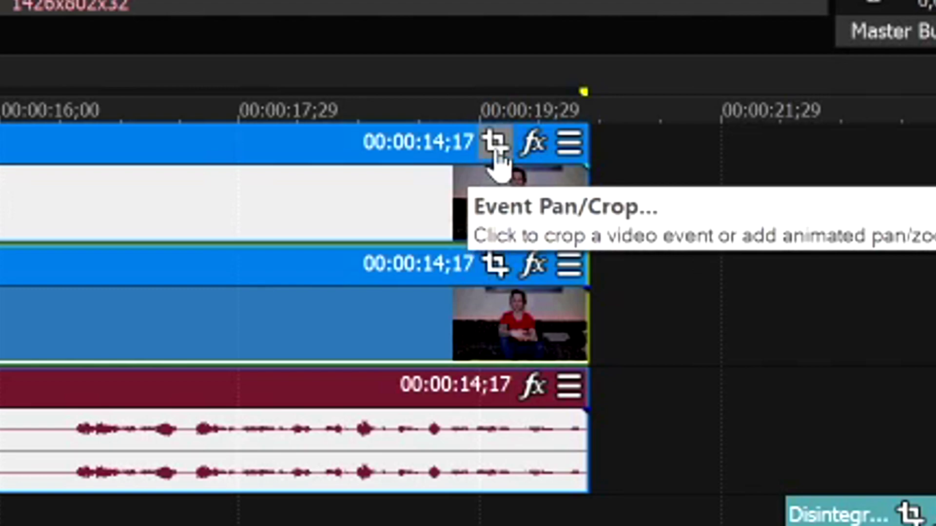
# Open Event Pan/Crop for the upper video event after the split, enable its mask and activate the Anchor Creation Tool
pyautogui.click(496, 142)
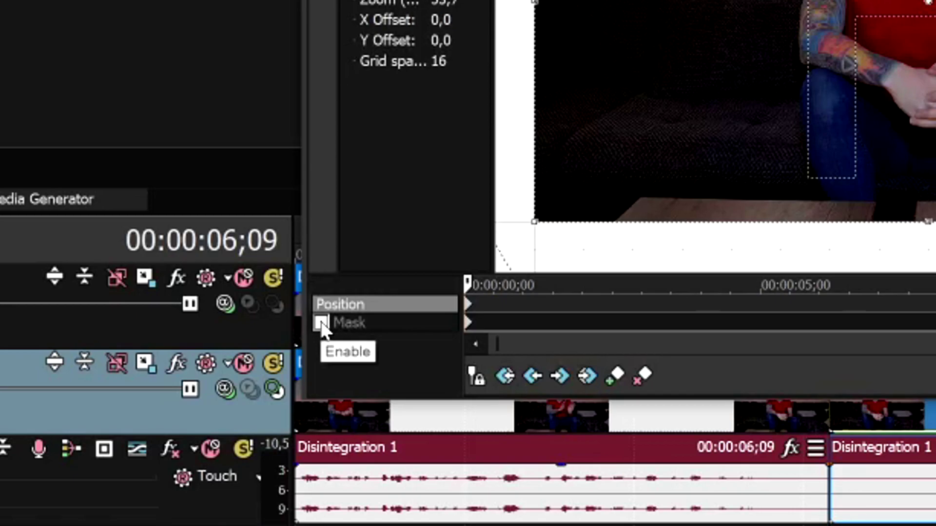
pyautogui.click(322, 323)
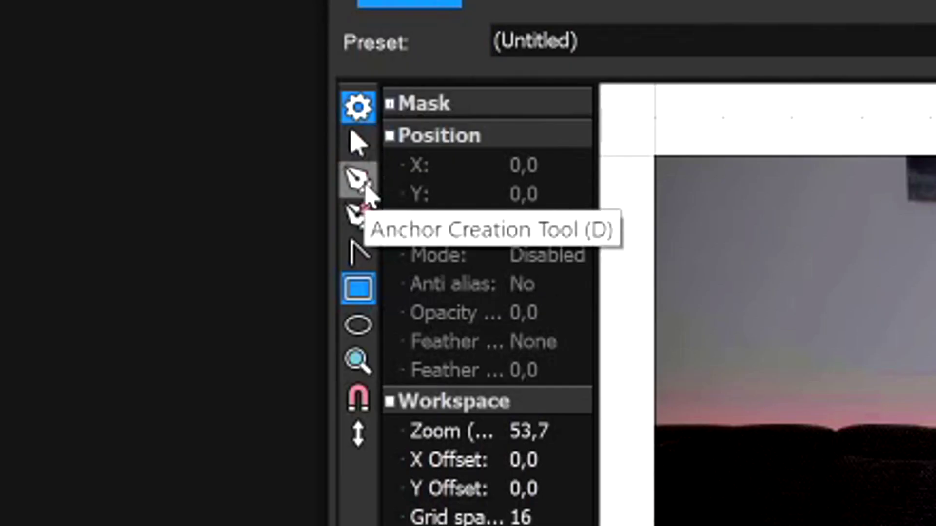
pyautogui.click(361, 183)
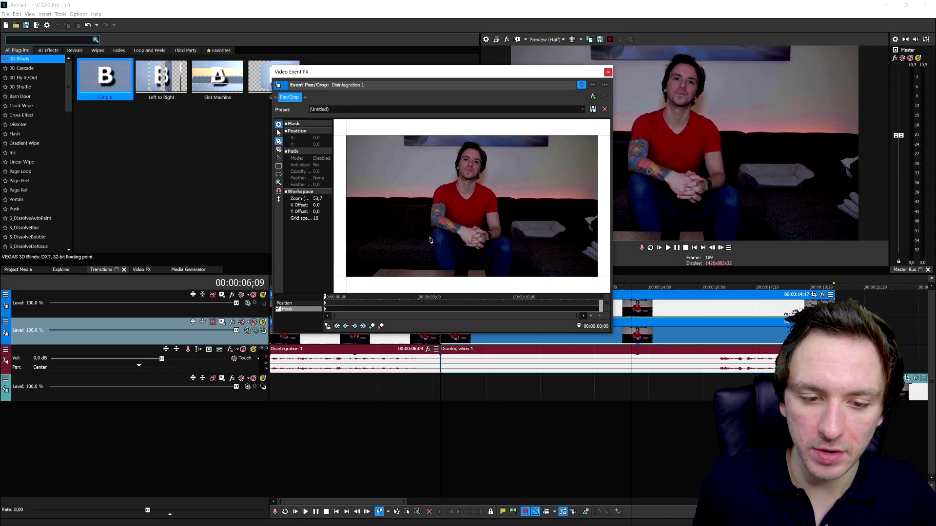
# Enlarge the Event Pan/Crop window and trace a closed mask path around the seated man, leaving out the gap between his lower legs
pyautogui.moveTo(429, 74); pyautogui.dragTo(229, 51)
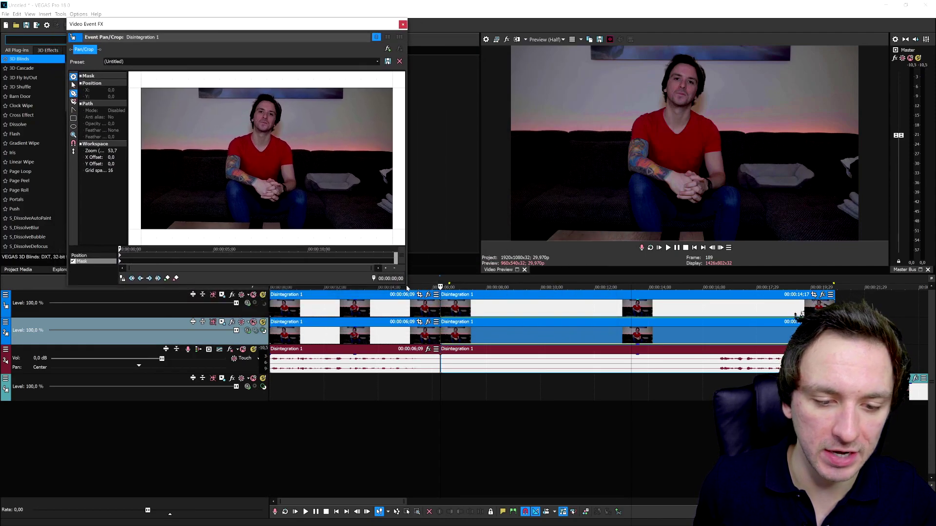
pyautogui.moveTo(407, 287); pyautogui.dragTo(895, 480)
pyautogui.scroll(4, 523, 281)
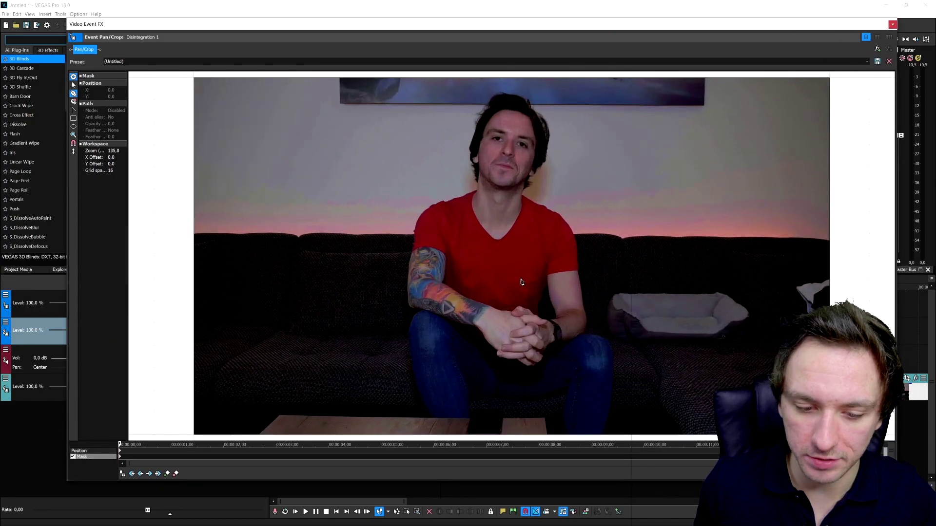
pyautogui.scroll(1, 432, 414)
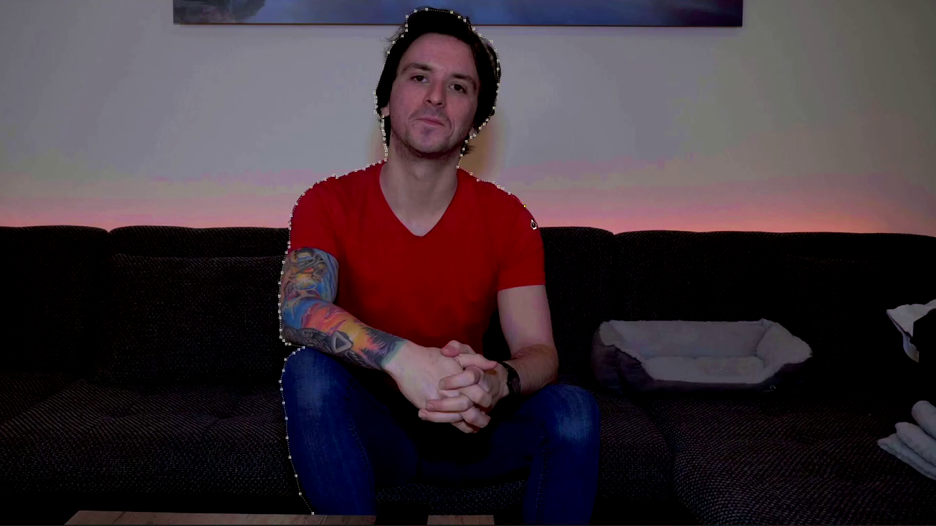
pyautogui.scroll(-1, 600, 495)
pyautogui.click(572, 478)
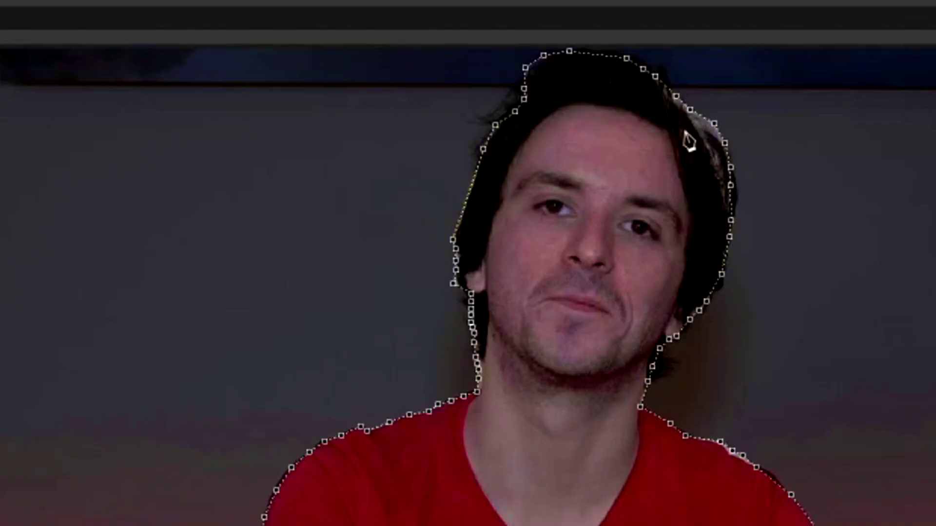
pyautogui.scroll(1, 555, 136)
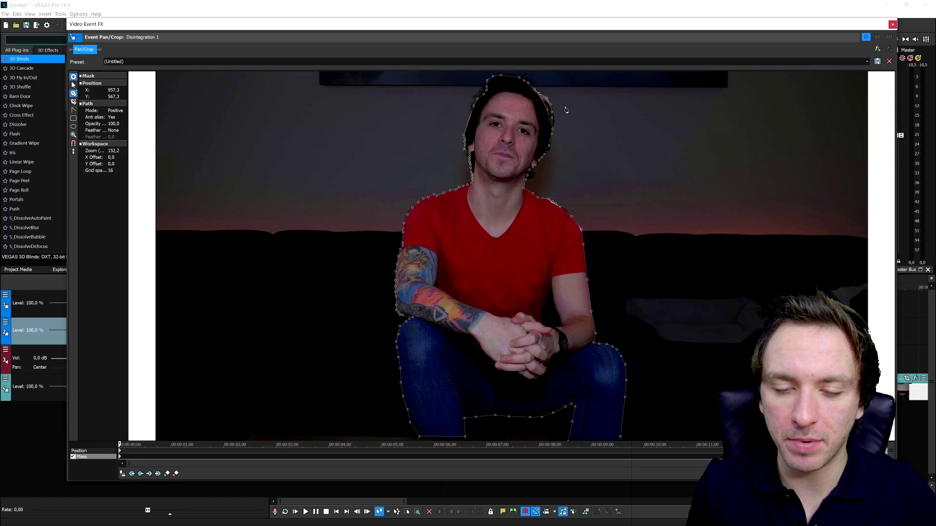
pyautogui.scroll(-4, 569, 117)
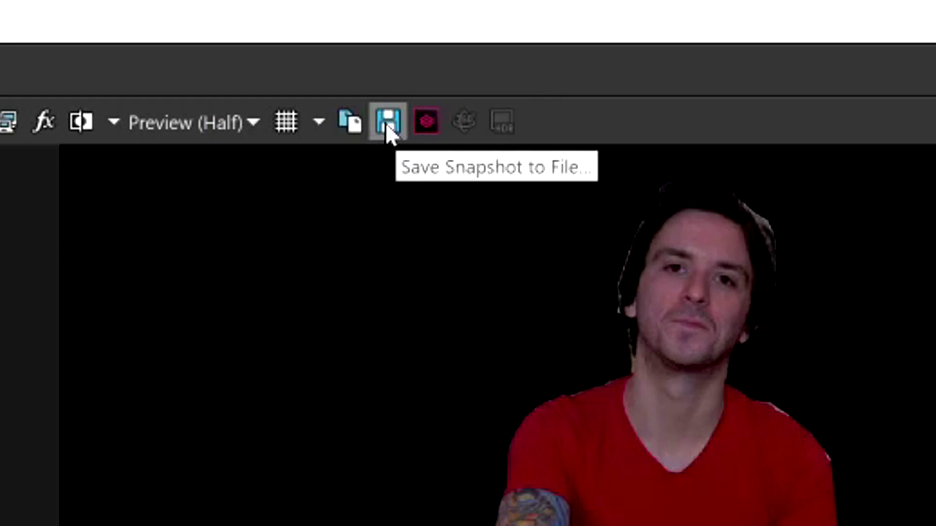
# Save a snapshot of the masked preview frame as a PNG file named Mask
pyautogui.click(385, 121)
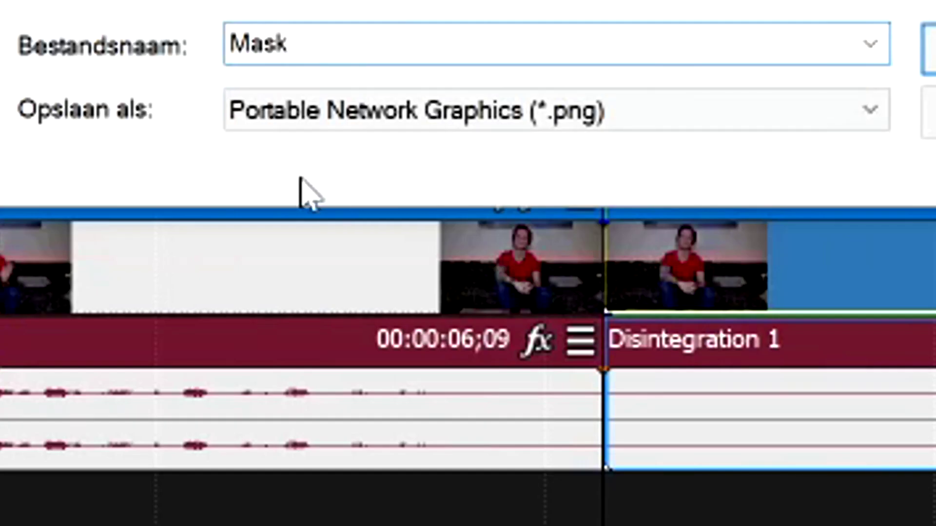
pyautogui.click(927, 49)
# Delete the upper and lower Disintegration 1 video events that follow the 00:00:06;09 split, keeping the audio
pyautogui.click(356, 212)
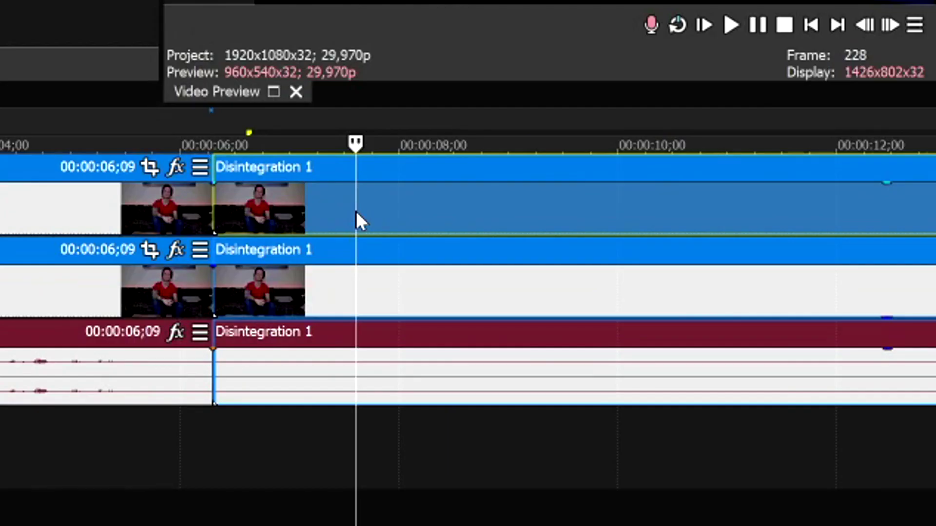
pyautogui.click(304, 202)
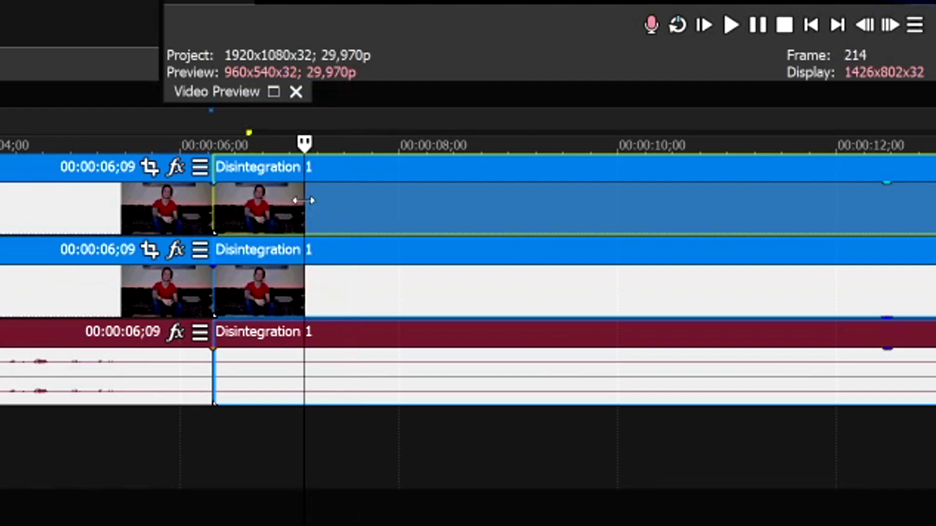
pyautogui.click(358, 282)
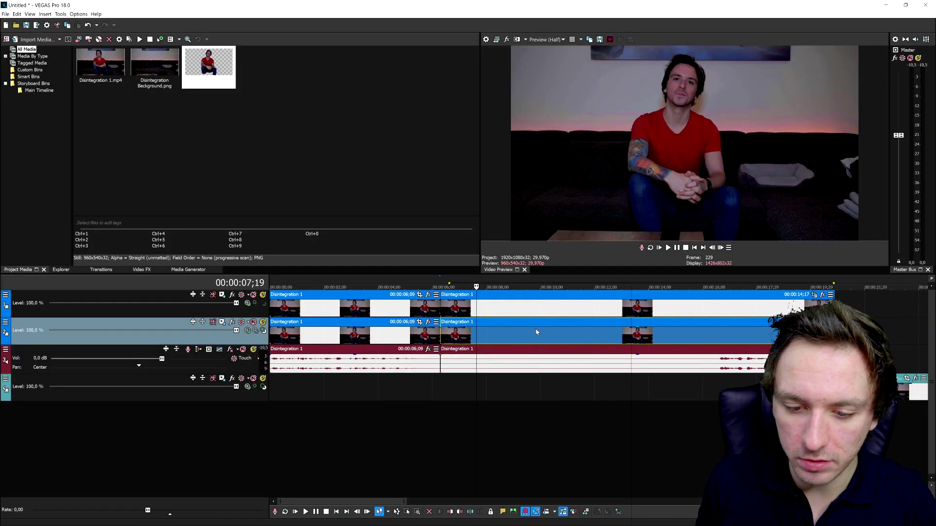
pyautogui.press('Delete')
pyautogui.click(377, 209)
pyautogui.press('Delete')
pyautogui.scroll(-2, 516, 325)
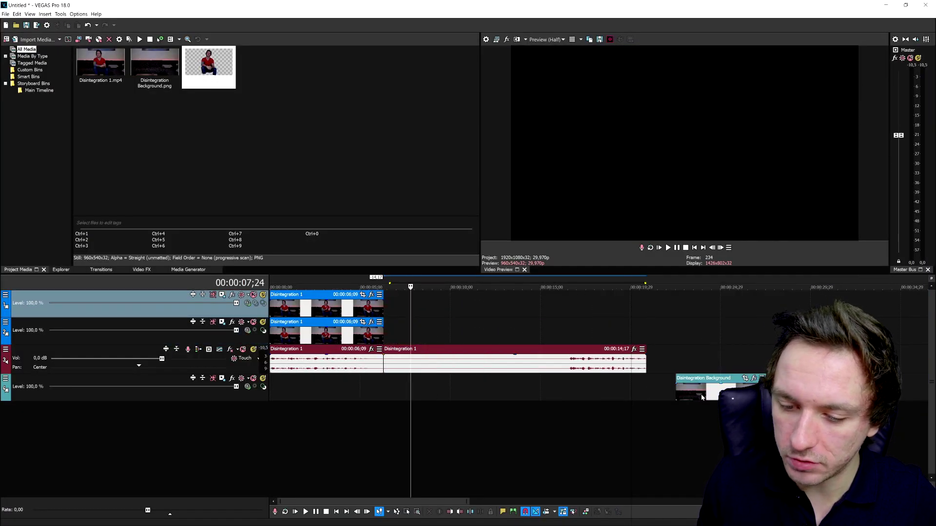
# Place the Disintegration Background still on the second video track and Mask.png on the top track, both starting at the 00:00:06;09 split
pyautogui.moveTo(701, 387); pyautogui.dragTo(409, 336)
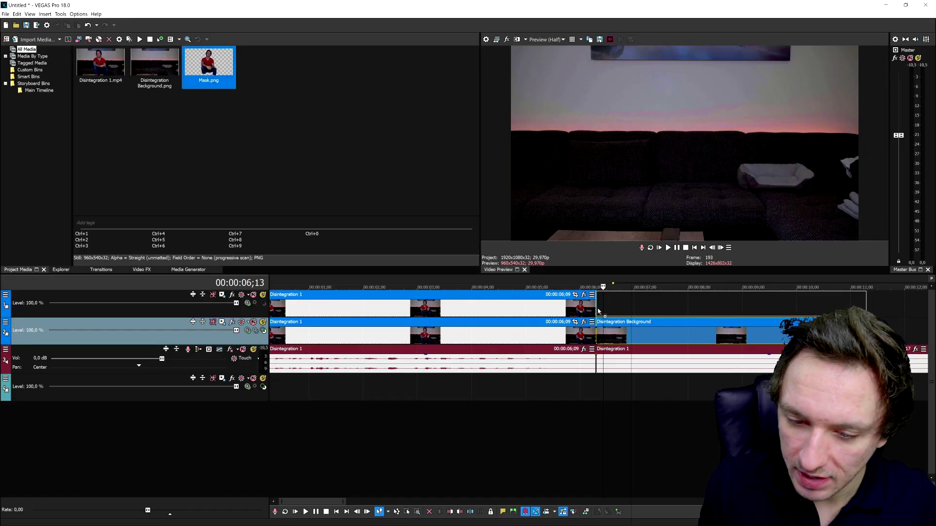
pyautogui.moveTo(598, 311); pyautogui.dragTo(598, 308)
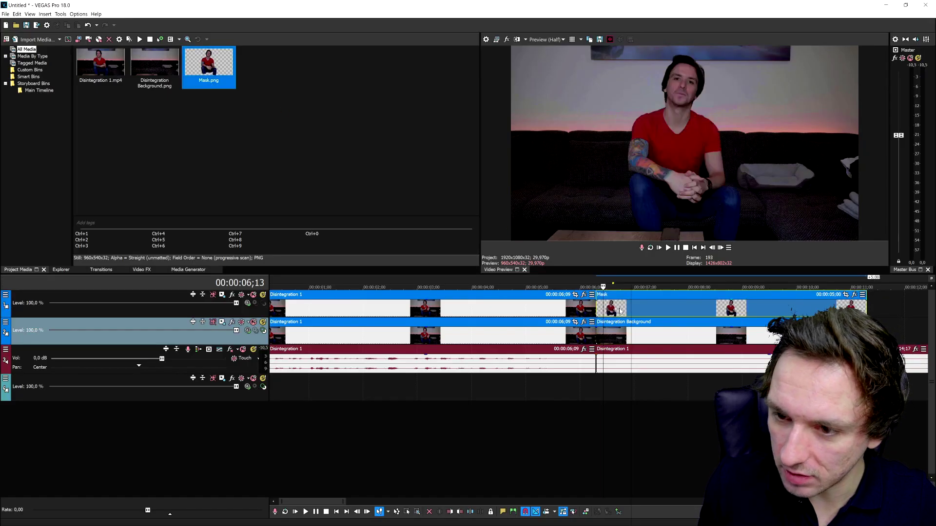
pyautogui.click(646, 306)
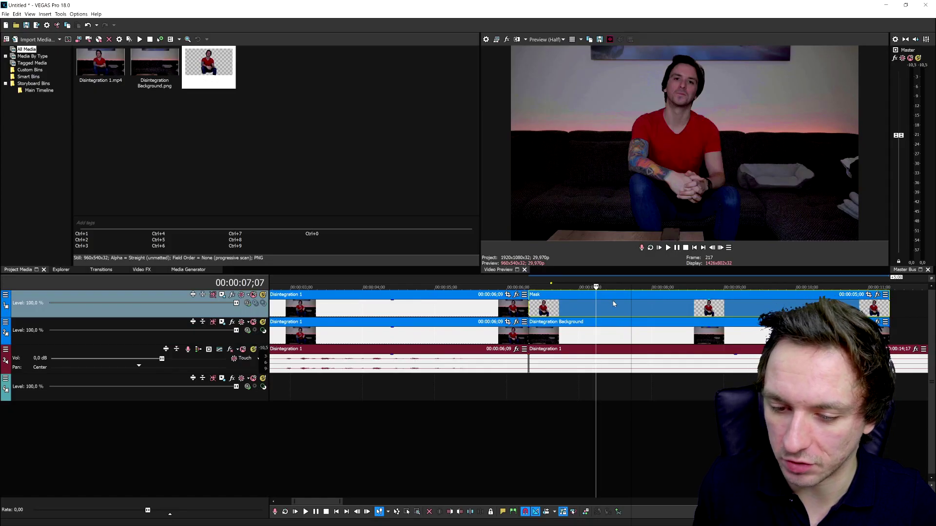
pyautogui.moveTo(616, 304)
pyautogui.mouseDown()
pyautogui.moveTo(620, 324)
pyautogui.moveTo(621, 303)
pyautogui.mouseUp()
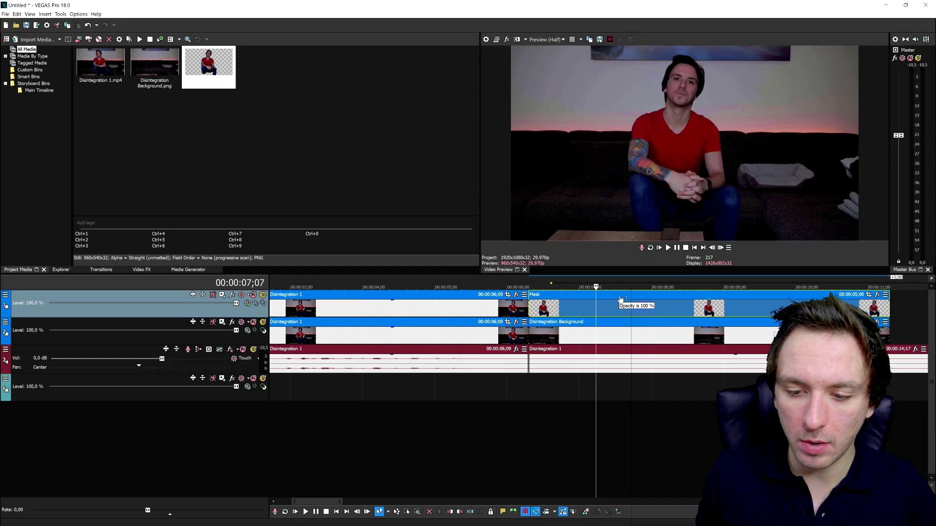
# Extend the end of the upper Disintegration 1 event over the start of the Mask event to create a crossfade of about 26 frames
pyautogui.click(526, 308)
pyautogui.scroll(2, 526, 307)
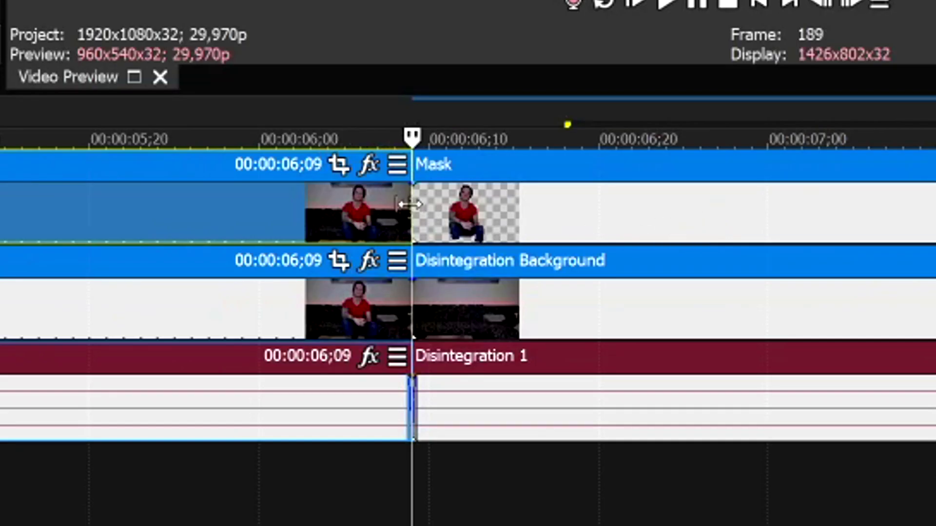
pyautogui.scroll(-2, 271, 224)
pyautogui.click(268, 215)
pyautogui.click(337, 219)
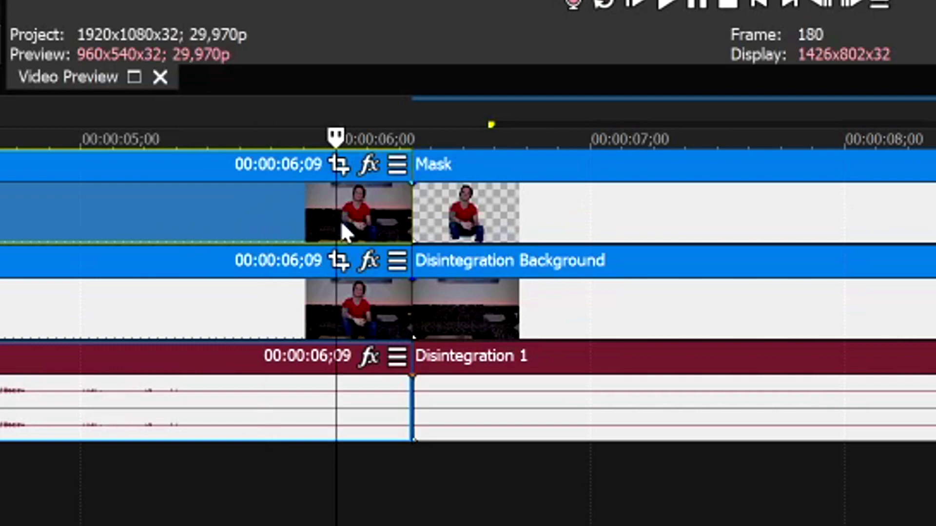
pyautogui.click(360, 217)
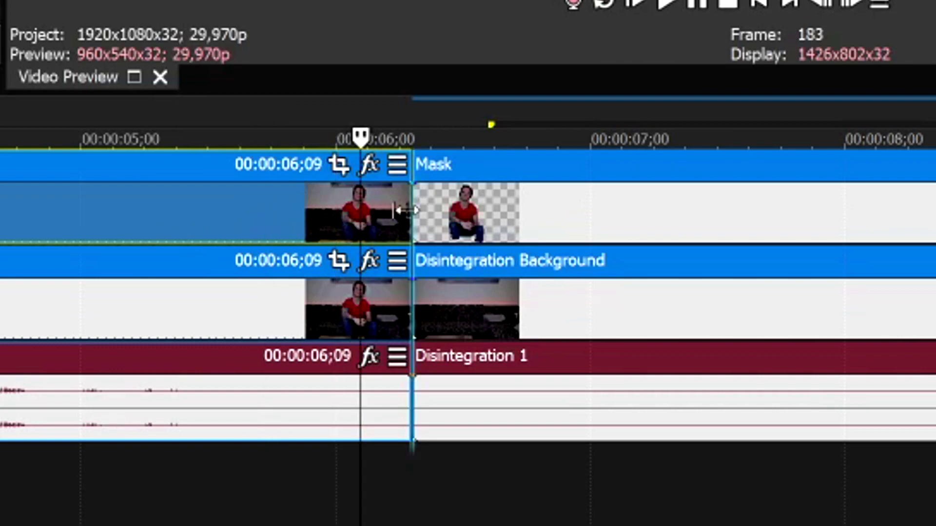
pyautogui.moveTo(412, 216); pyautogui.dragTo(631, 218)
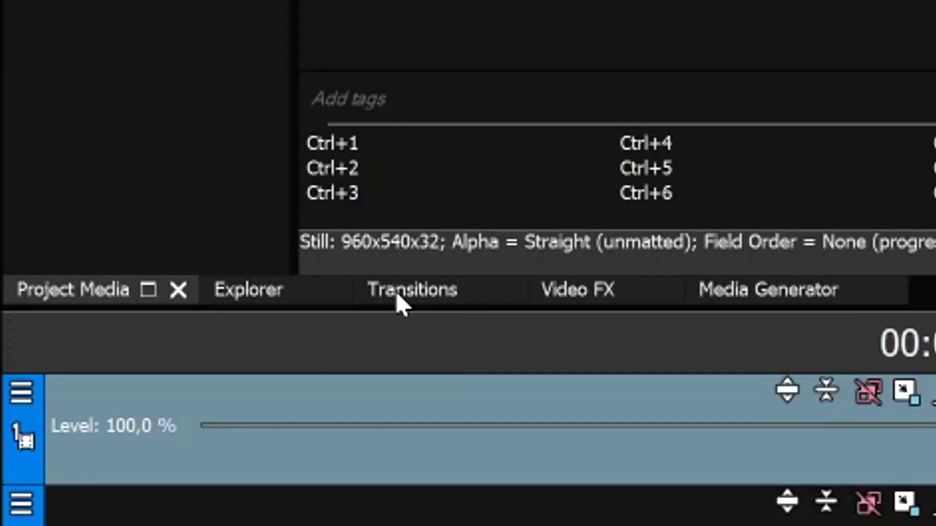
# Apply the default S_DissolveDiffuse transition to the crossfade between the upper Disintegration 1 event and the Mask event
pyautogui.click(97, 271)
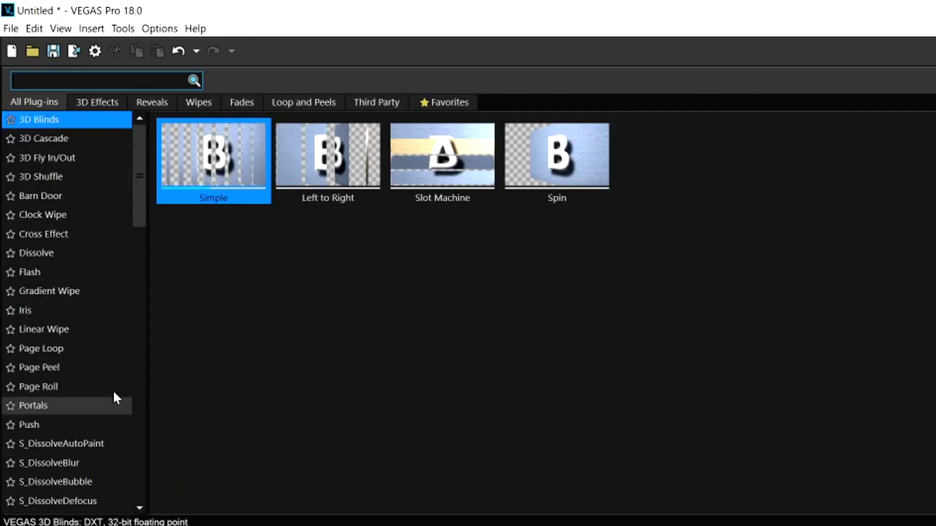
pyautogui.scroll(-4, 111, 378)
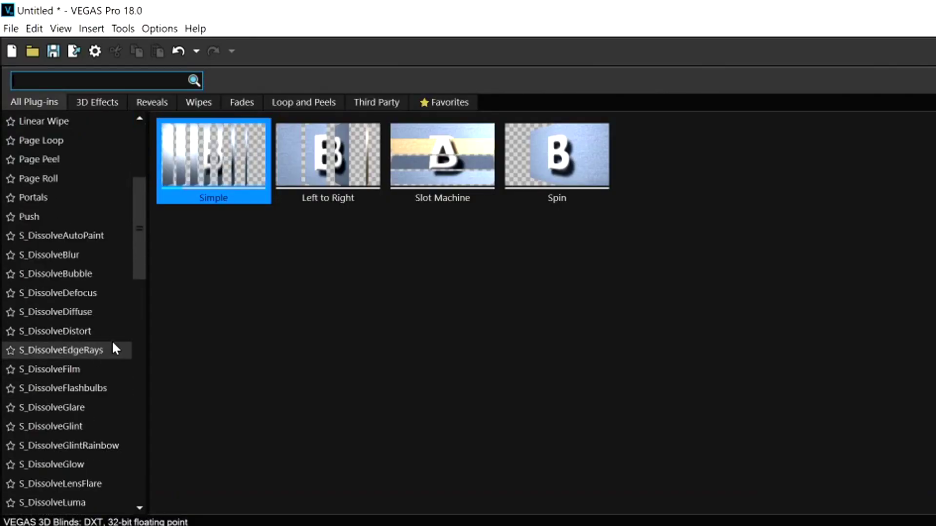
pyautogui.click(104, 313)
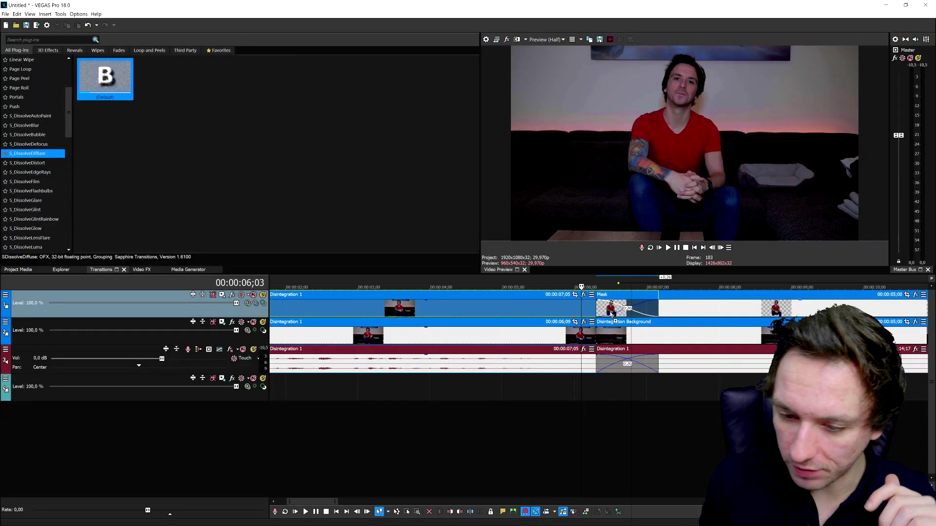
pyautogui.moveTo(612, 308); pyautogui.dragTo(609, 308)
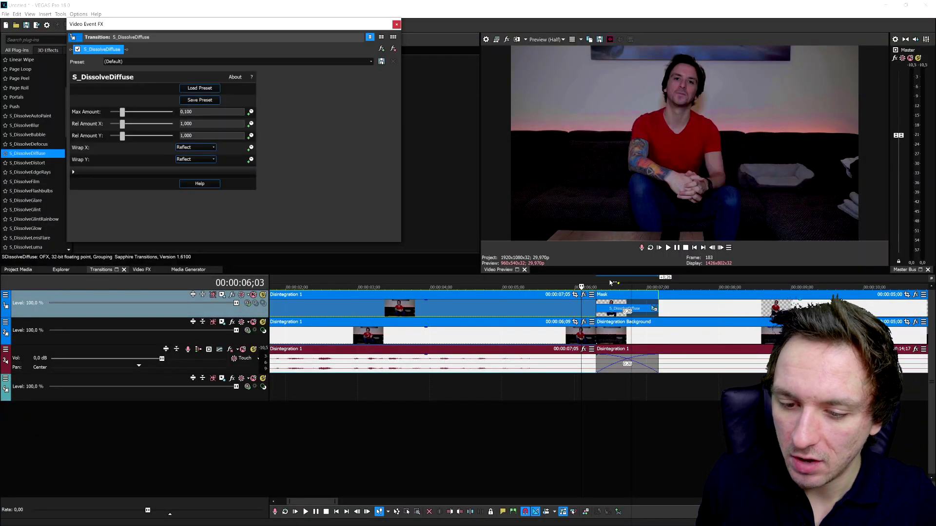
# Play and scrub through the S_DissolveDiffuse transition to examine how the man dissolves
pyautogui.click(619, 281)
pyautogui.click(560, 280)
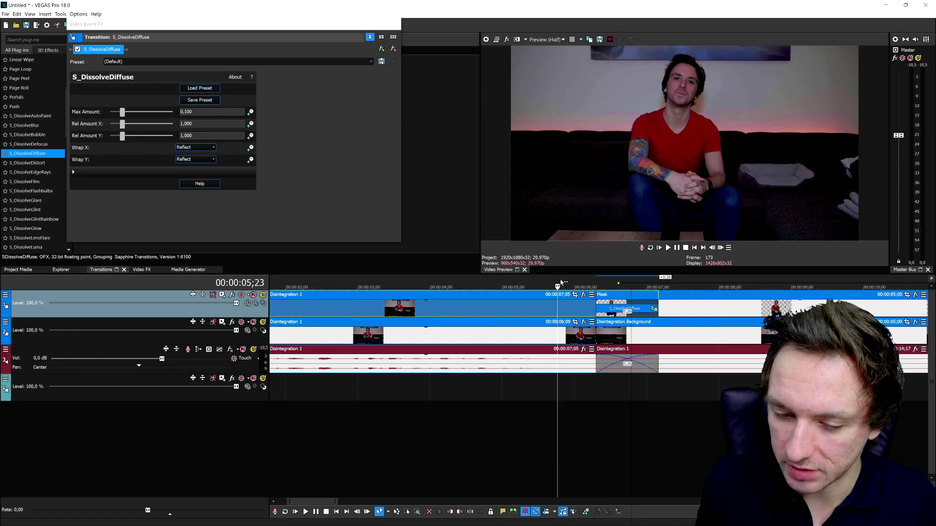
pyautogui.press('space')
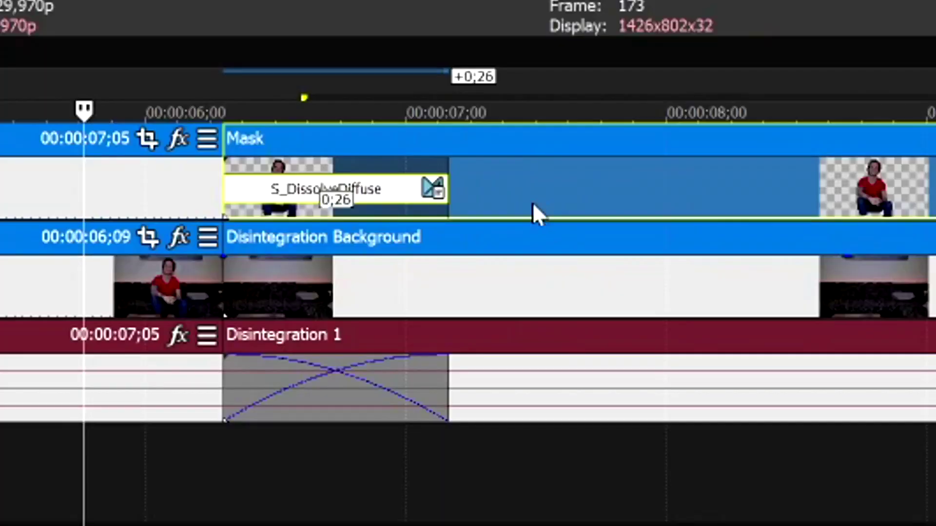
pyautogui.moveTo(547, 221); pyautogui.dragTo(595, 292)
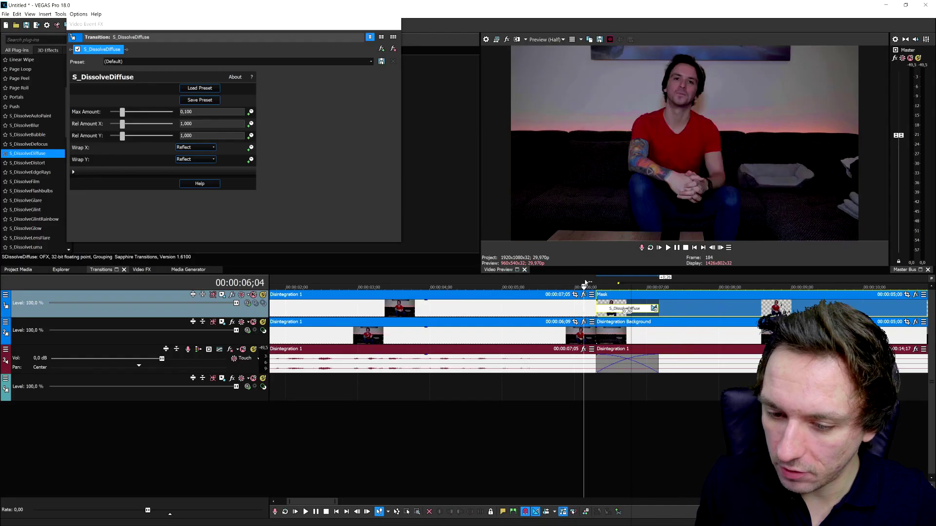
pyautogui.moveTo(585, 282); pyautogui.dragTo(622, 283)
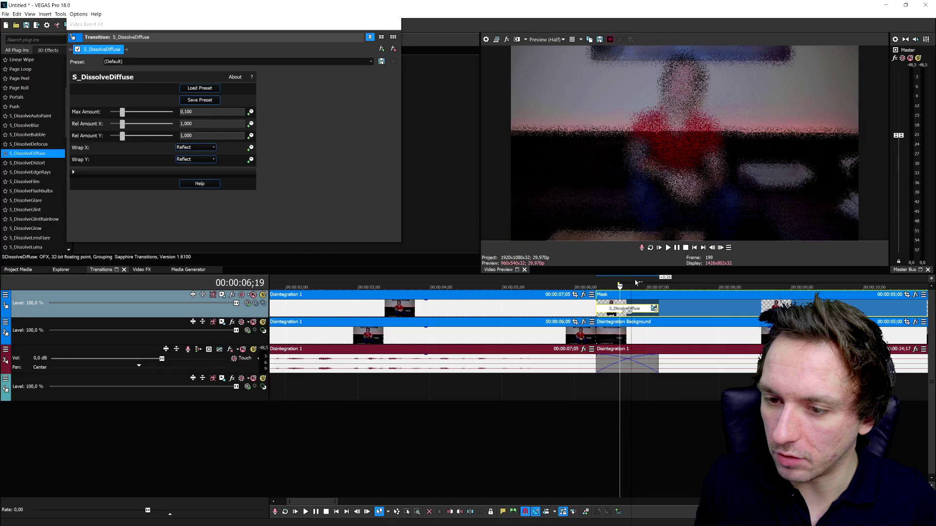
pyautogui.click(635, 284)
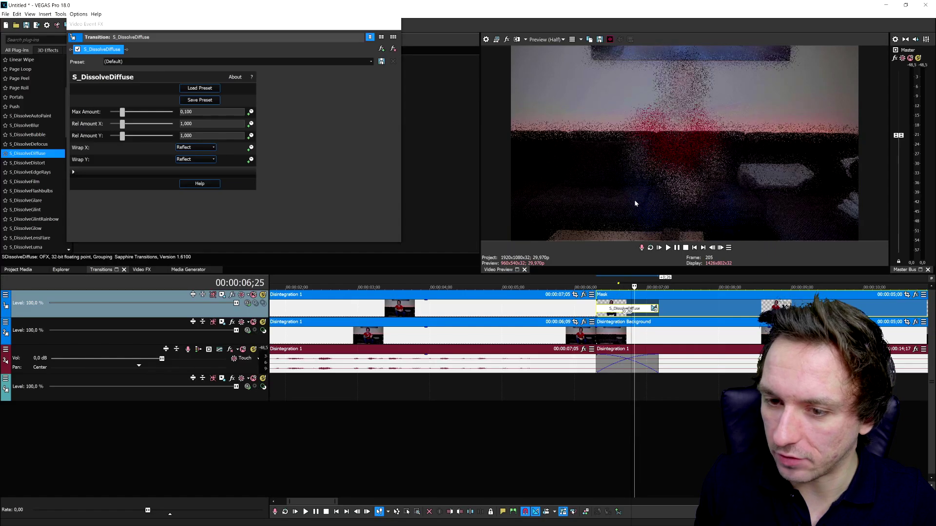
pyautogui.click(622, 285)
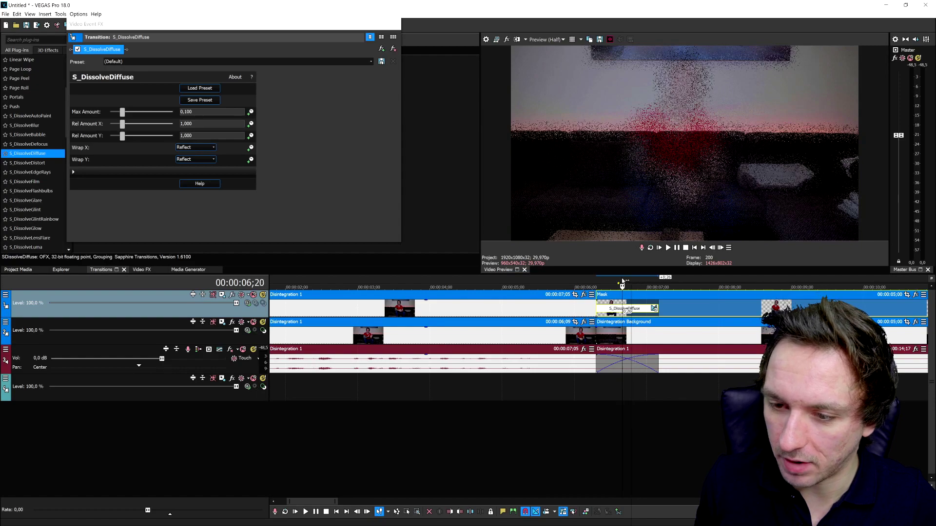
# Move the effect window clear of the transition and set Max Amount to 0,000, Rel Amount X to 2,643 and Rel Amount Y to 2,776
pyautogui.moveTo(179, 29); pyautogui.dragTo(589, 287)
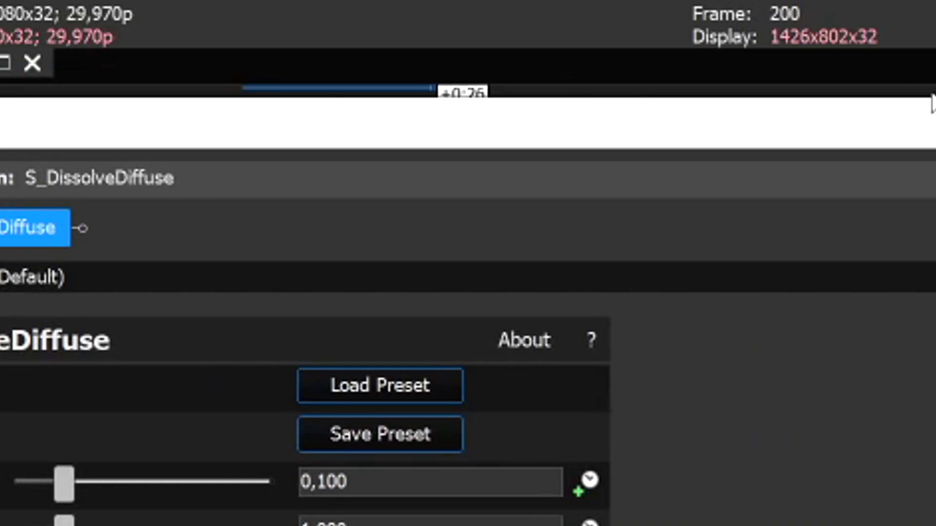
pyautogui.moveTo(932, 102); pyautogui.dragTo(29, 107)
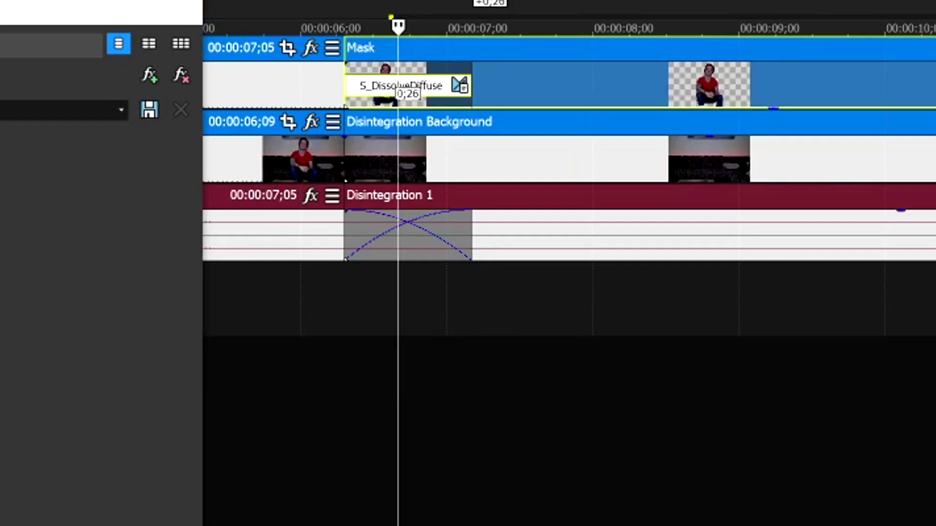
pyautogui.moveTo(1, 11); pyautogui.dragTo(659, 28)
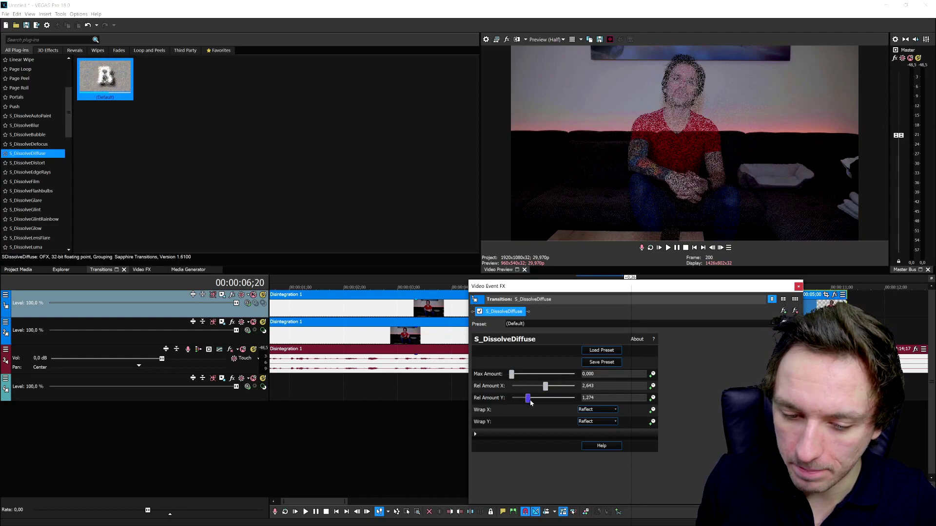
pyautogui.moveTo(576, 293); pyautogui.dragTo(588, 332)
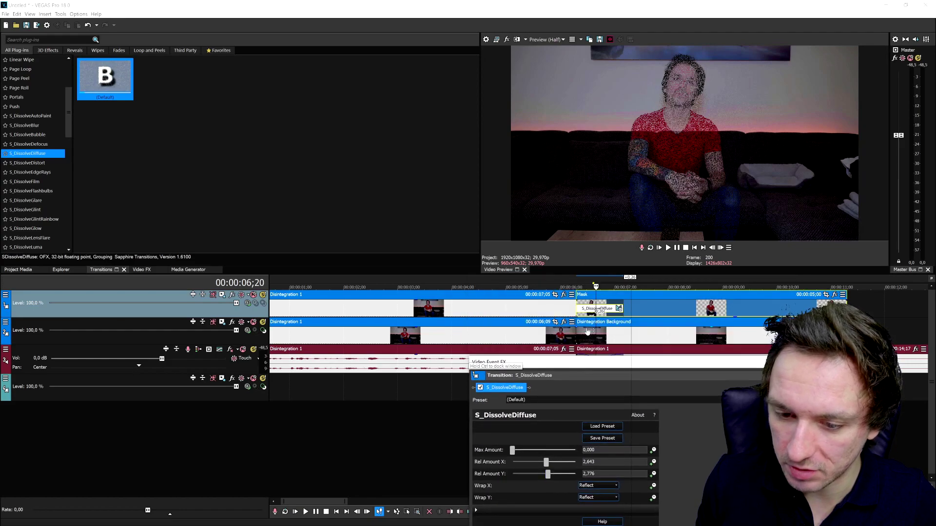
# Play back the adjusted dissolve from before the split and scrub through its final frames
pyautogui.click(575, 285)
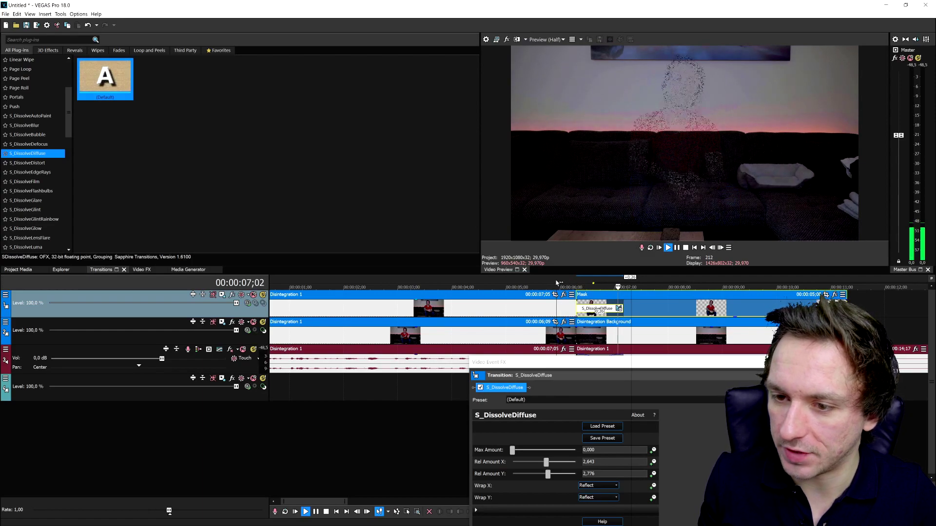
pyautogui.click(608, 282)
pyautogui.moveTo(607, 282); pyautogui.dragTo(617, 279)
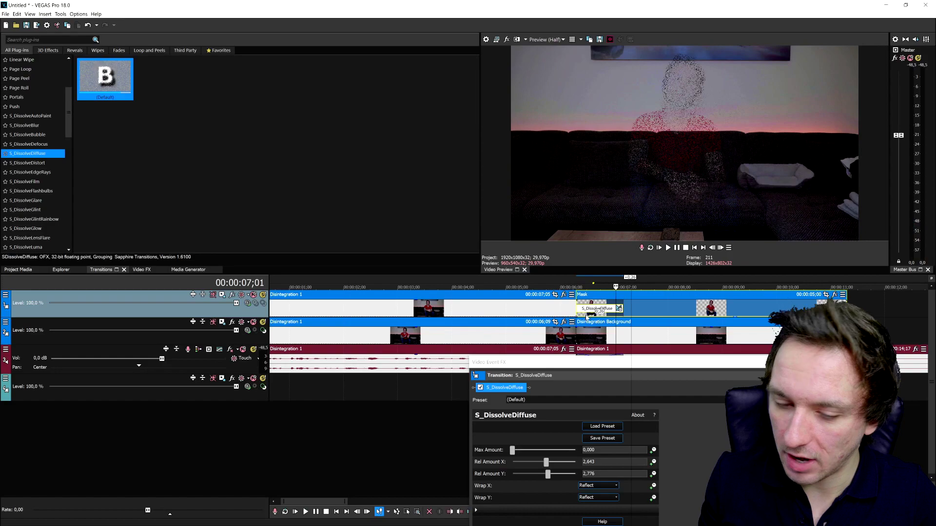
pyautogui.scroll(3, 607, 278)
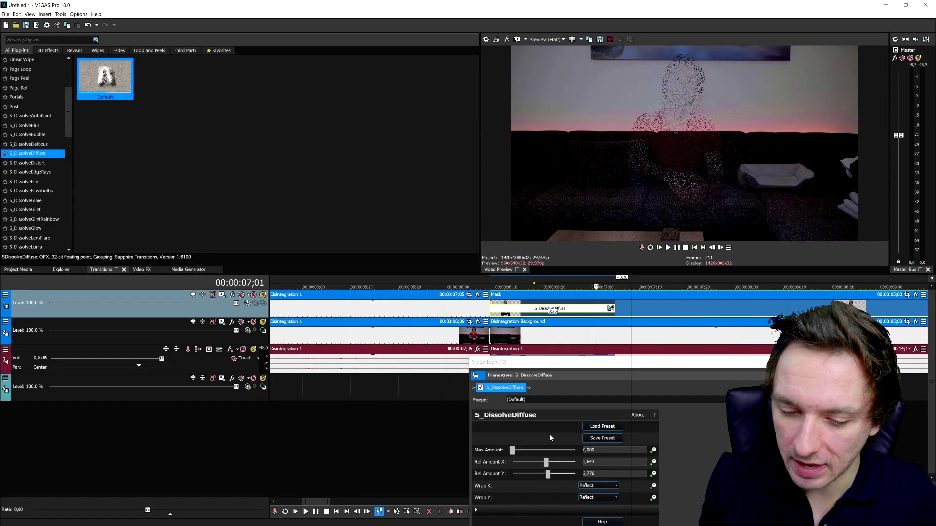
# Set the S_DissolveDiffuse transition's Rel Amount X to 4,734, Rel Amount Y to 5,000 and Max Amount to 0,432
pyautogui.moveTo(516, 462); pyautogui.dragTo(538, 468)
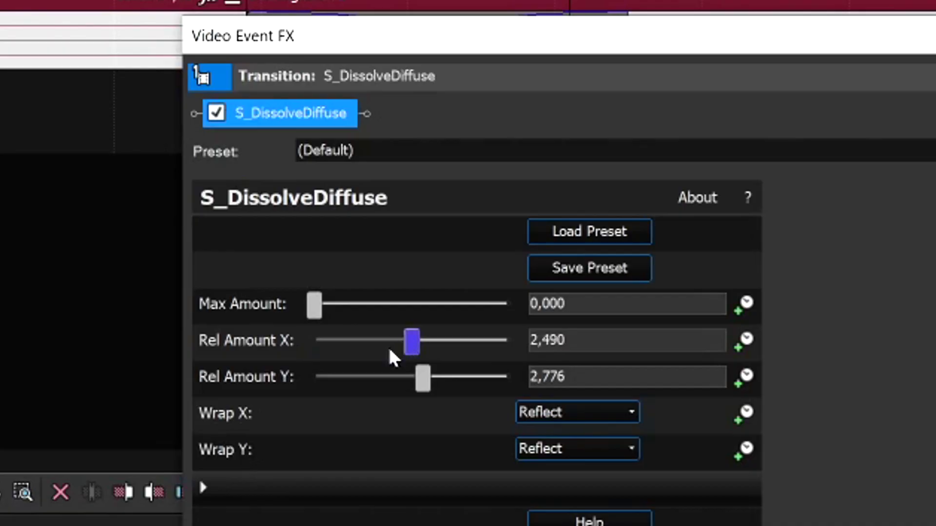
pyautogui.moveTo(321, 301); pyautogui.dragTo(319, 300)
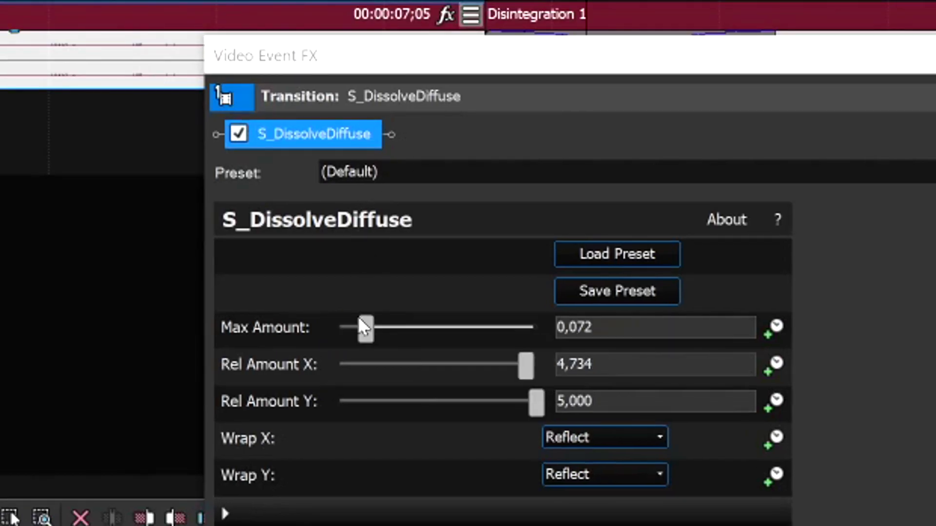
pyautogui.moveTo(364, 337); pyautogui.dragTo(399, 337)
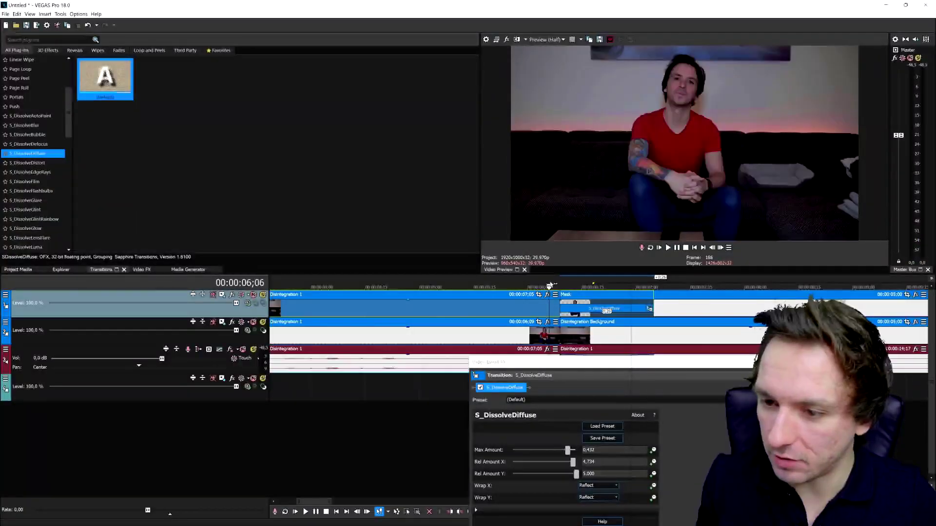
# Preview the dissolve, lengthen the upper Disintegration 1 event to 00:00:07;23 to extend the crossfade, and lower Max Amount to 0,000
pyautogui.press('space')
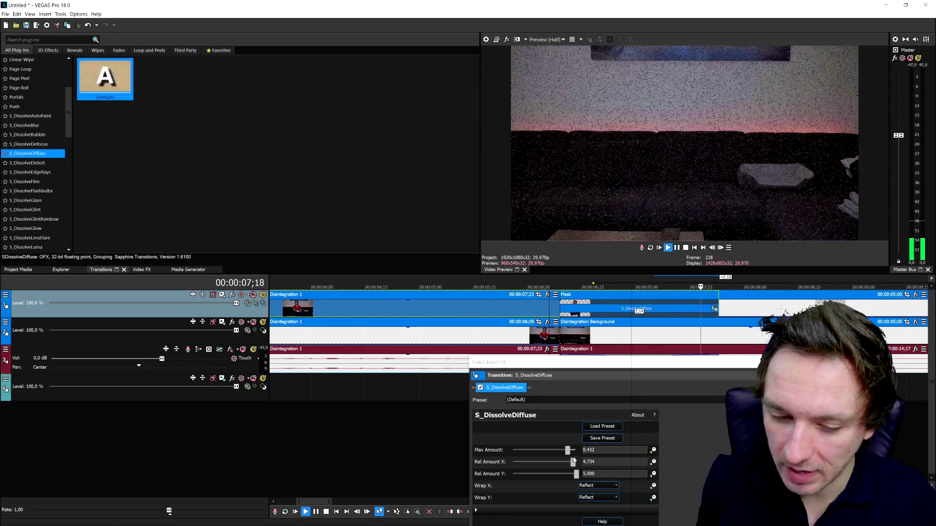
pyautogui.press('space')
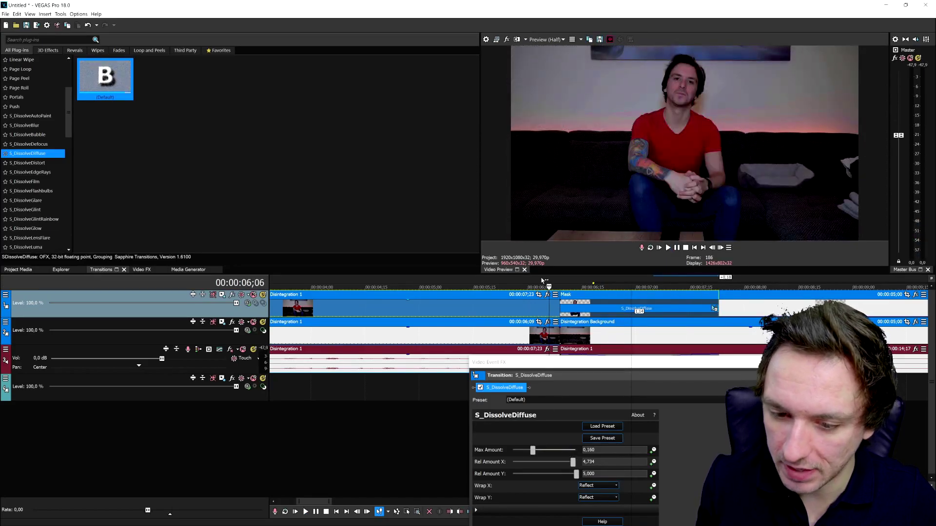
pyautogui.press('space')
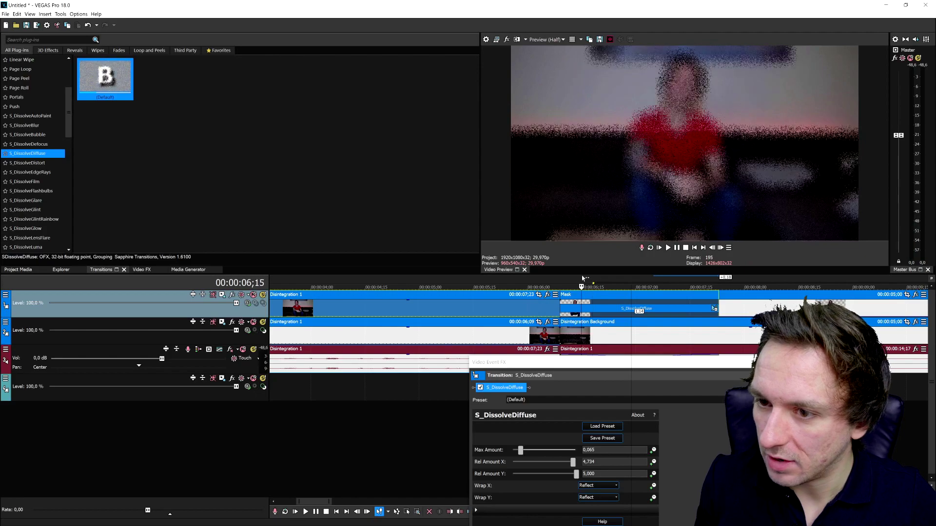
pyautogui.moveTo(520, 450); pyautogui.dragTo(511, 450)
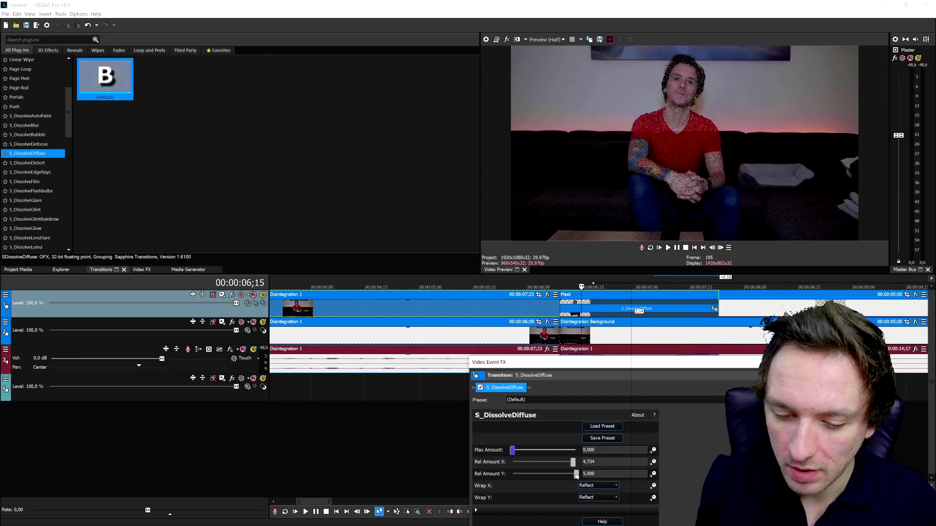
# Set Rel Amount X to 2,281 and Rel Amount Y to 2,376, and animate Max Amount from 0,000 to 0,500 at 00:00:01;14
pyautogui.moveTo(577, 475); pyautogui.dragTo(541, 462)
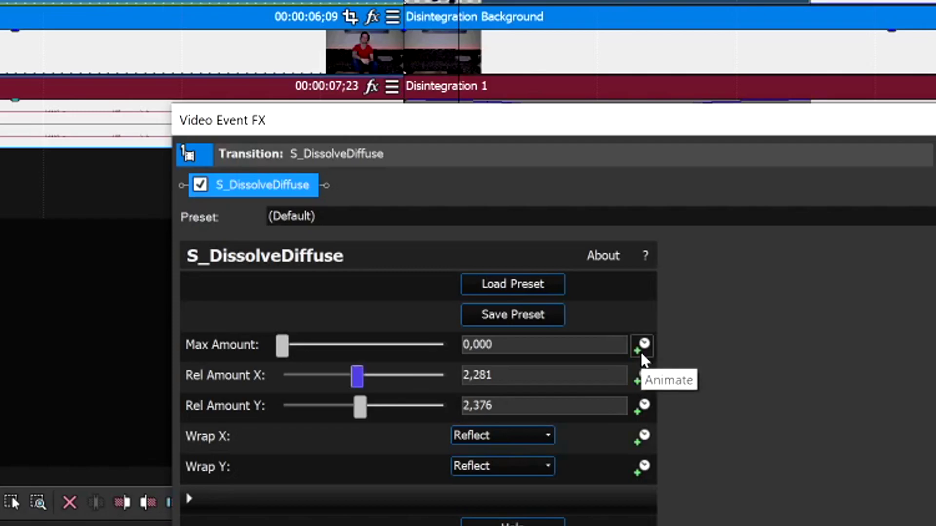
pyautogui.moveTo(482, 125); pyautogui.dragTo(506, 239)
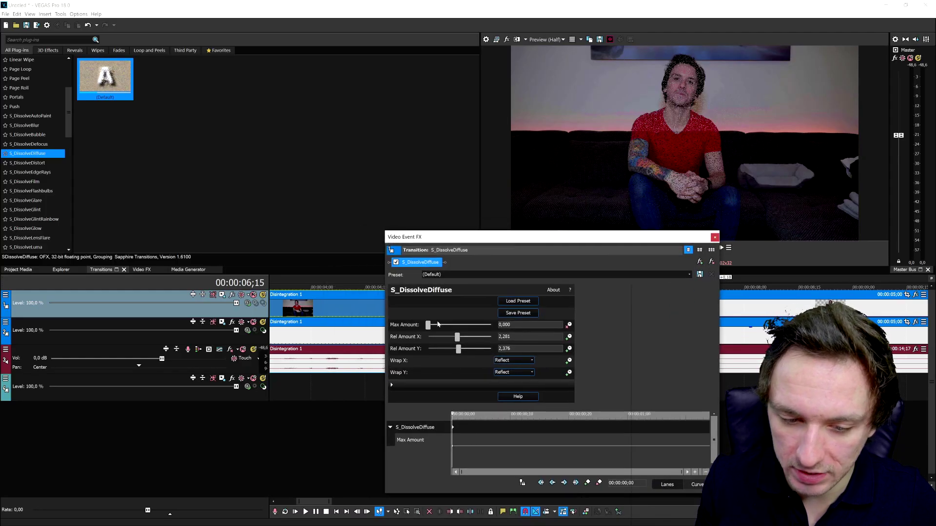
pyautogui.click(427, 325)
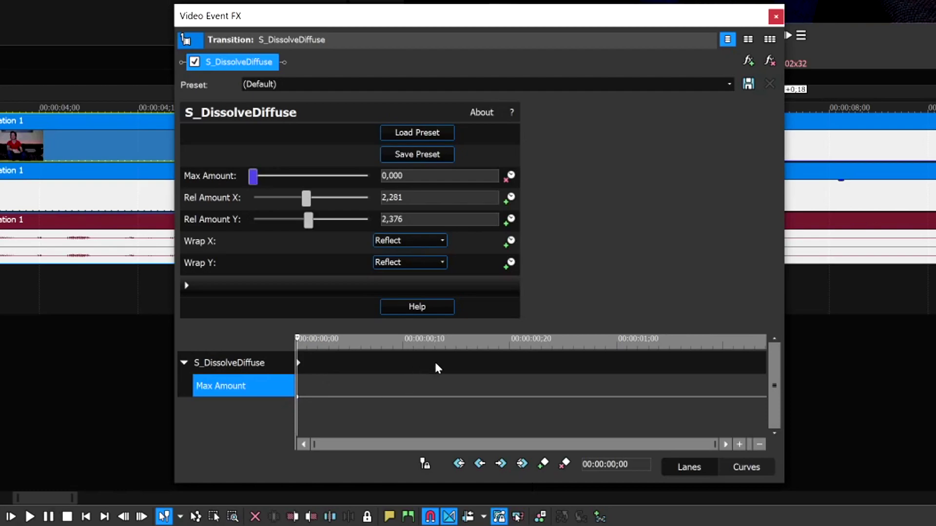
pyautogui.moveTo(489, 362); pyautogui.dragTo(821, 356)
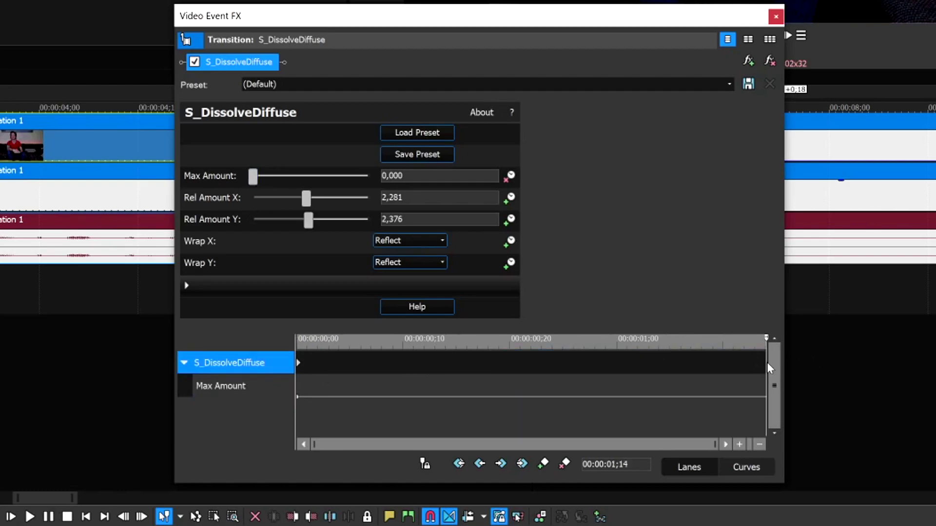
pyautogui.moveTo(256, 179); pyautogui.dragTo(386, 190)
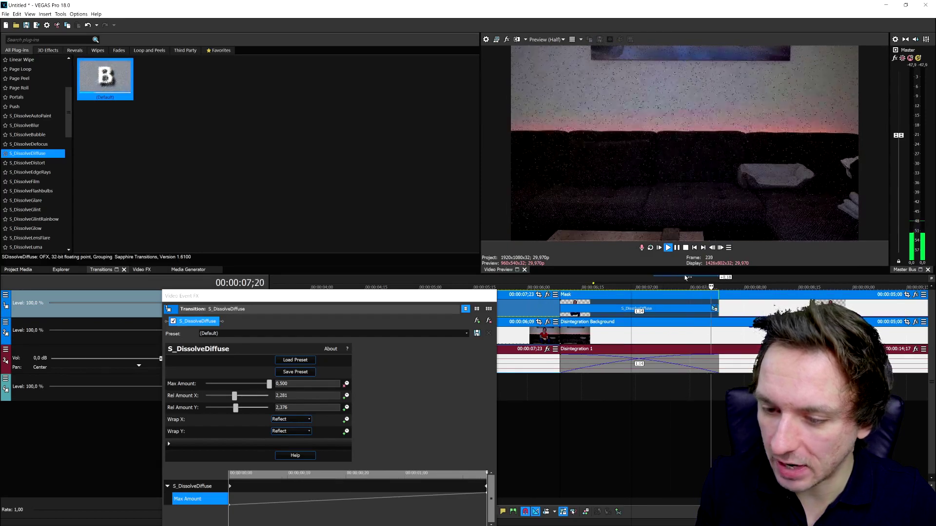
# Play back the keyframed dissolve from before the transition, keeping the effect window clear of the tracks
pyautogui.scroll(-3, 565, 280)
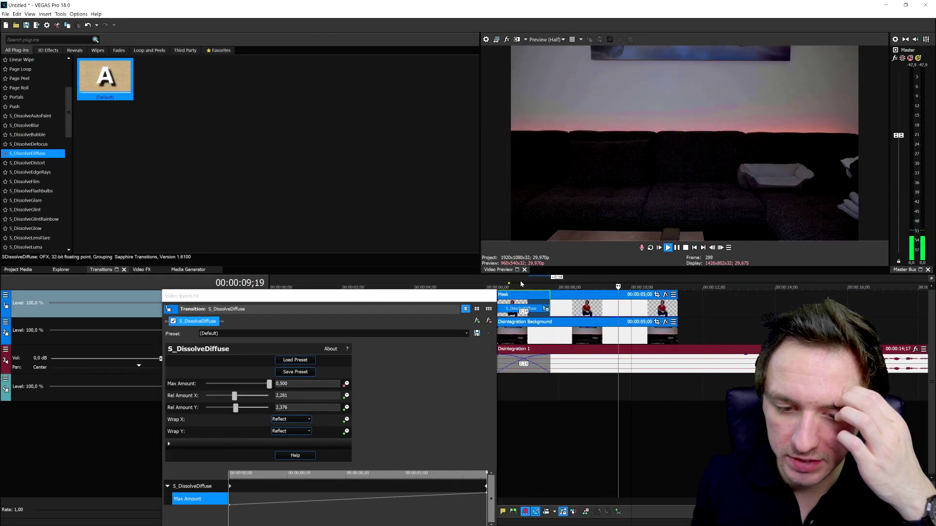
pyautogui.scroll(-3, 575, 280)
pyautogui.moveTo(439, 296); pyautogui.dragTo(433, 362)
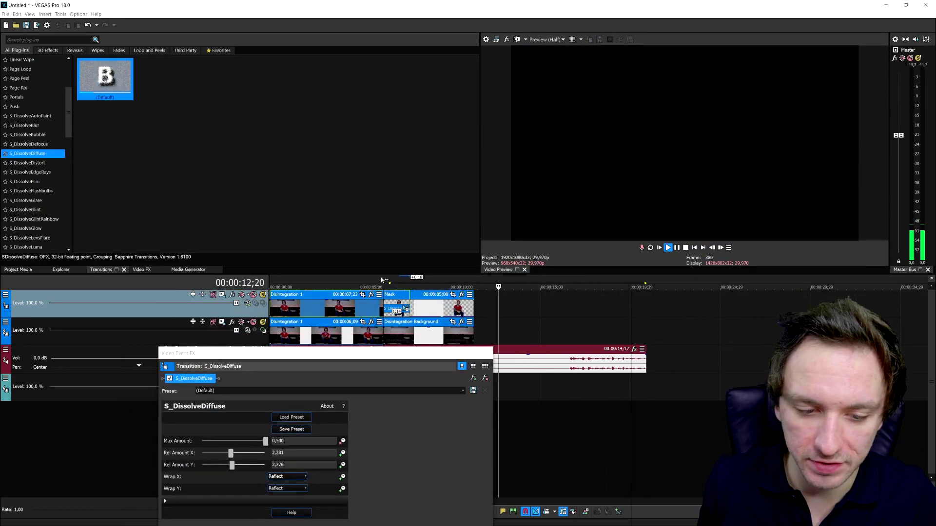
pyautogui.scroll(2, 627, 300)
pyautogui.press('space')
pyautogui.scroll(-4, 590, 316)
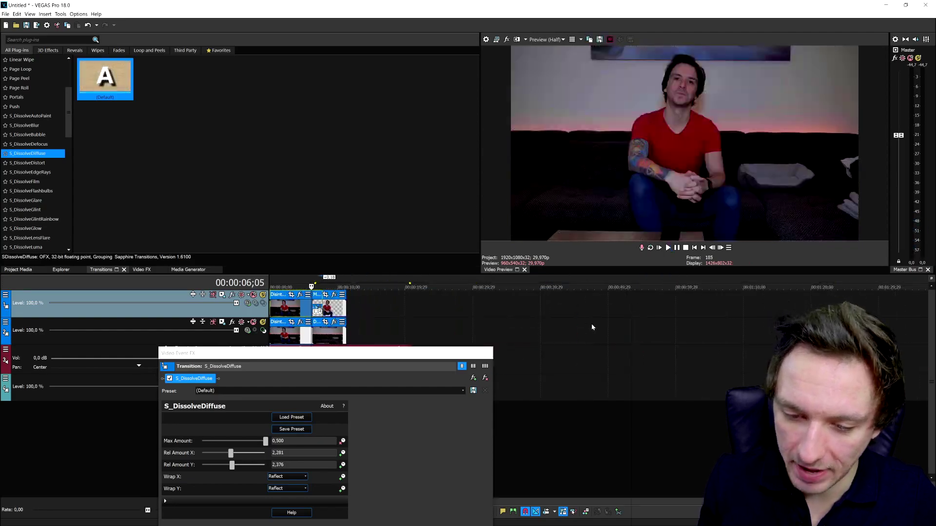
pyautogui.scroll(4, 356, 323)
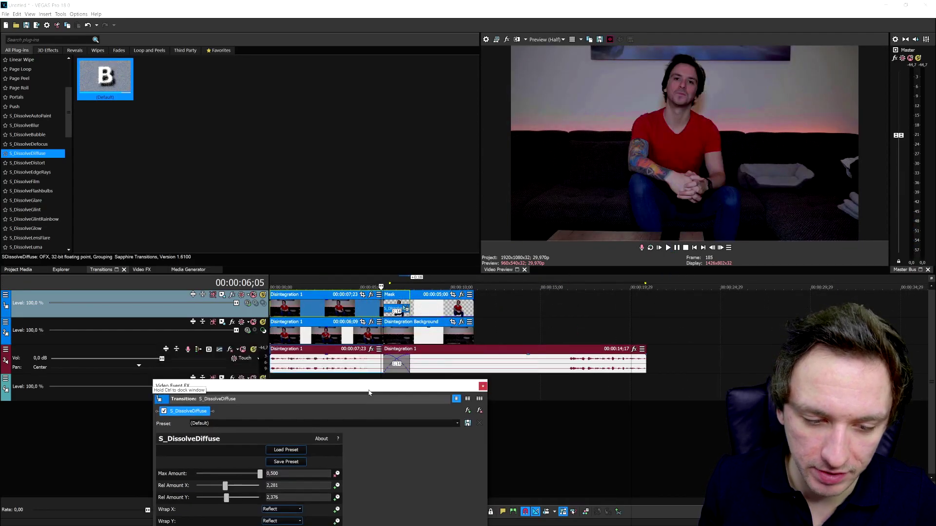
# Extend the start of the last Disintegration 1 clip back to 00:00:15;22 and close the effect window
pyautogui.click(566, 336)
pyautogui.scroll(4, 615, 345)
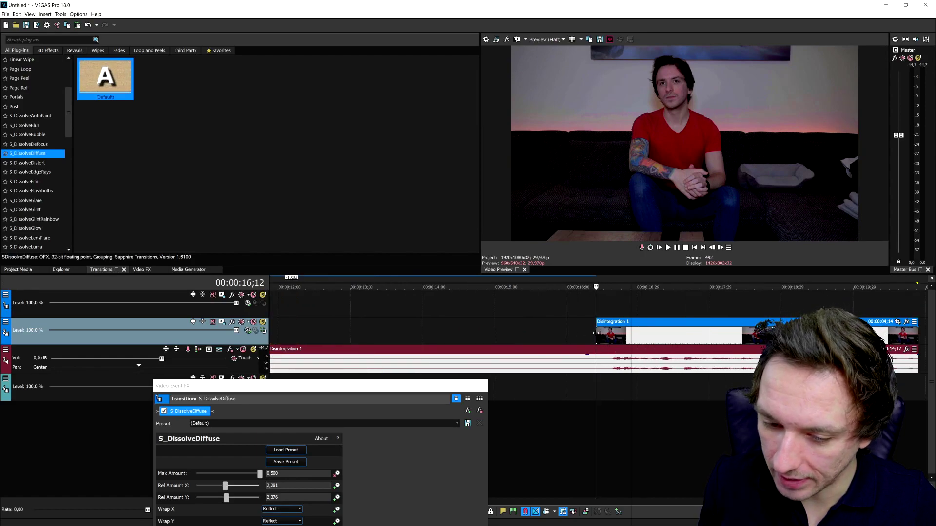
pyautogui.moveTo(595, 333); pyautogui.dragTo(546, 334)
pyautogui.click(546, 334)
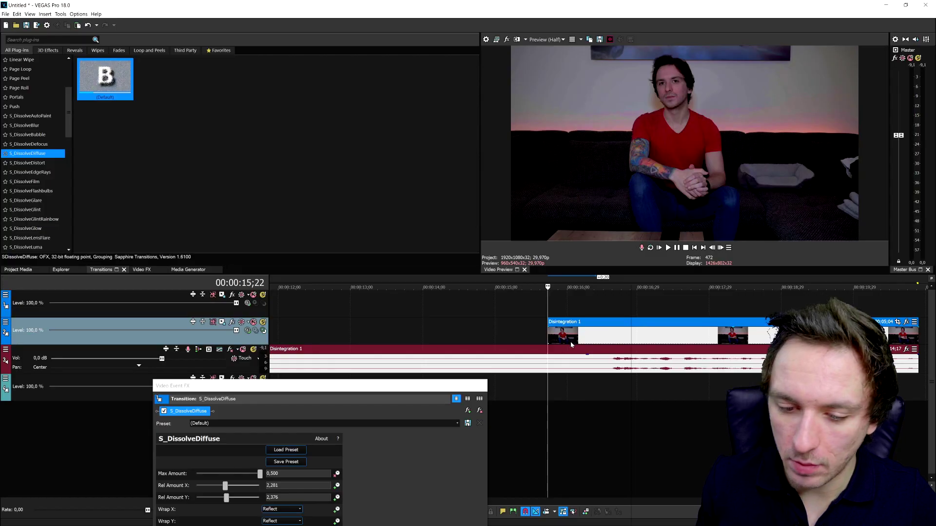
pyautogui.hotkey('ctrl', 'z')
pyautogui.scroll(3, 608, 342)
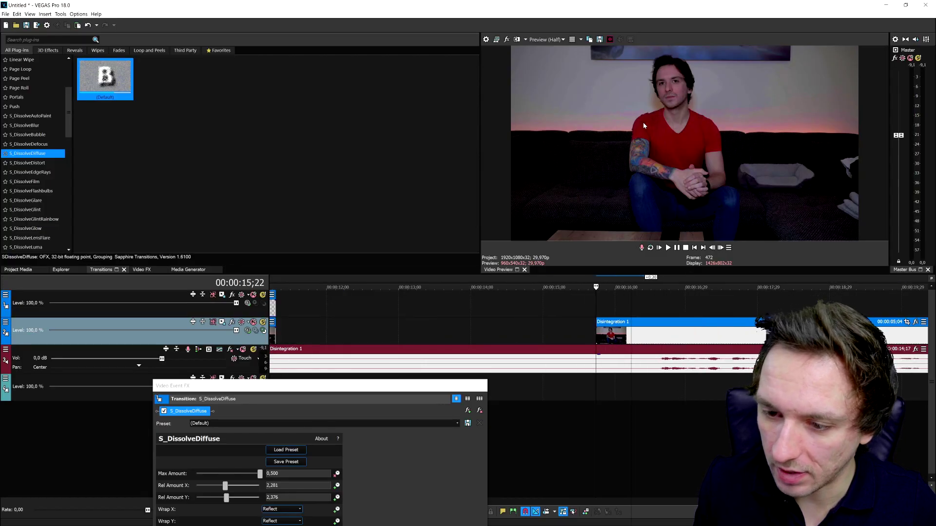
pyautogui.scroll(-3, 761, 323)
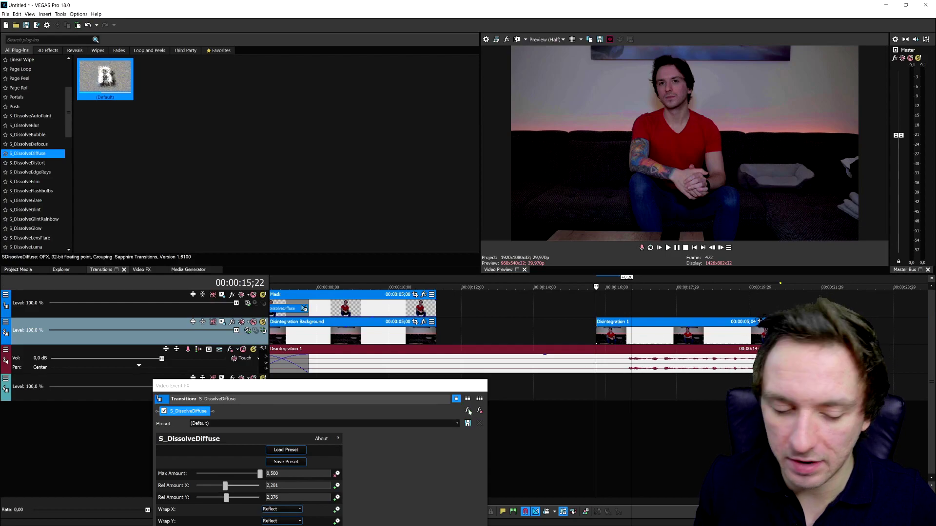
pyautogui.click(482, 386)
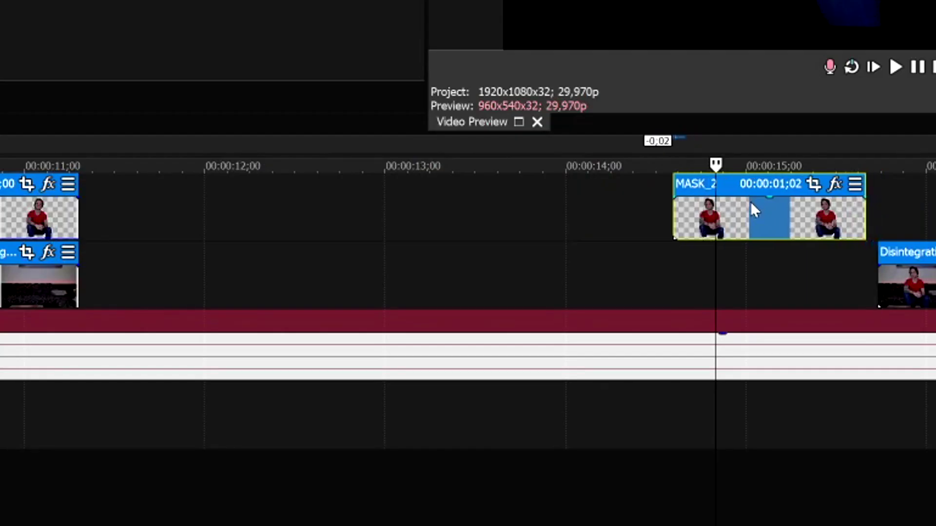
# Place the MASK_2 image on the upper track before the last Disintegration 1 clip and extend Disintegration Background to meet that clip
pyautogui.moveTo(750, 201); pyautogui.dragTo(765, 201)
pyautogui.scroll(-2, 322, 314)
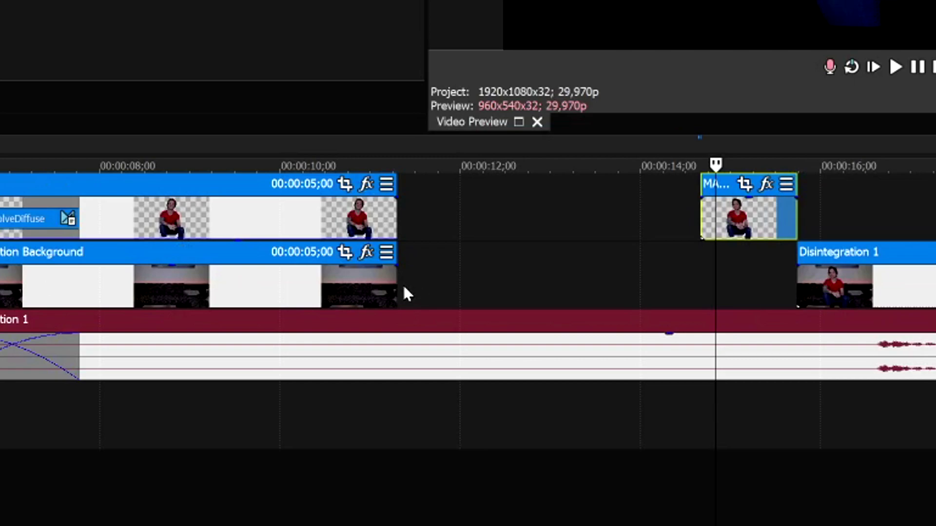
pyautogui.moveTo(397, 288); pyautogui.dragTo(793, 285)
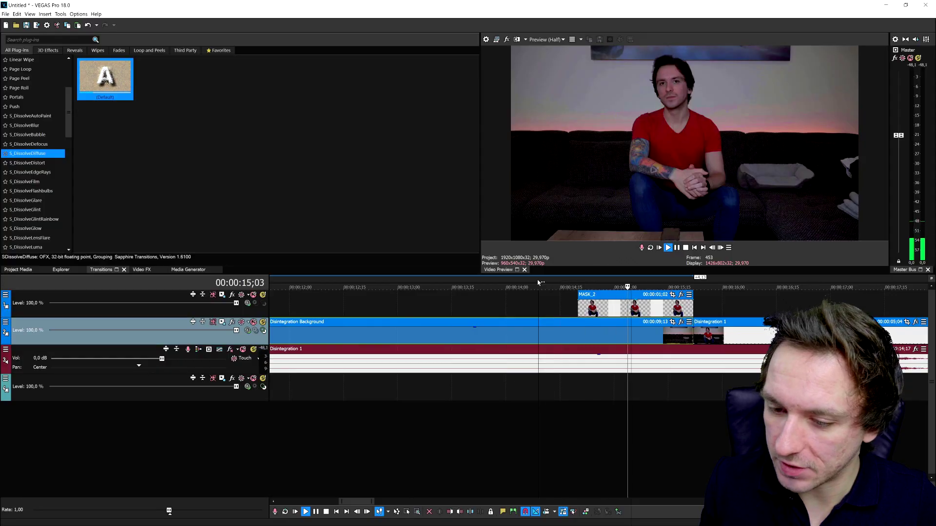
# Lengthen MASK_2 to 00:00:01;24 over the last Disintegration 1 clip, add a 00:00:00;22 fade-out, and preview the blend
pyautogui.press('space')
pyautogui.moveTo(693, 304); pyautogui.dragTo(774, 302)
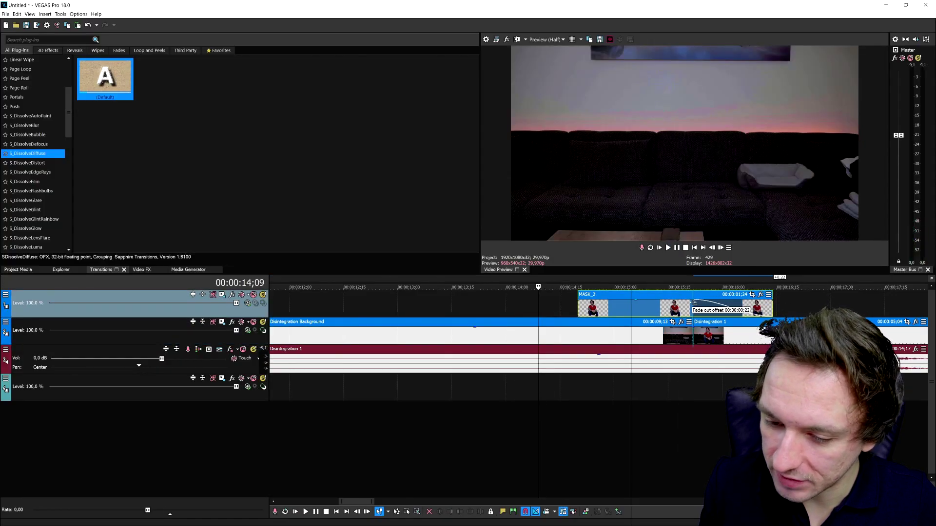
pyautogui.press('space')
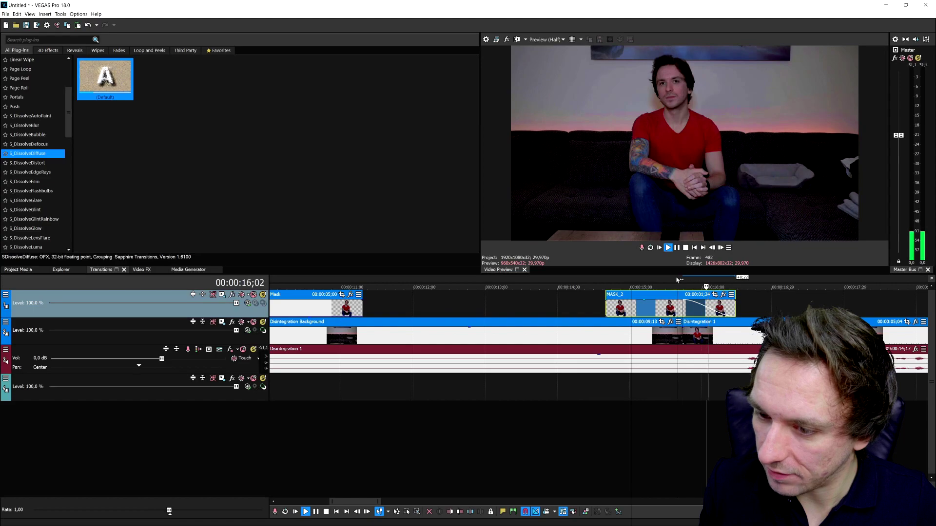
pyautogui.press('space')
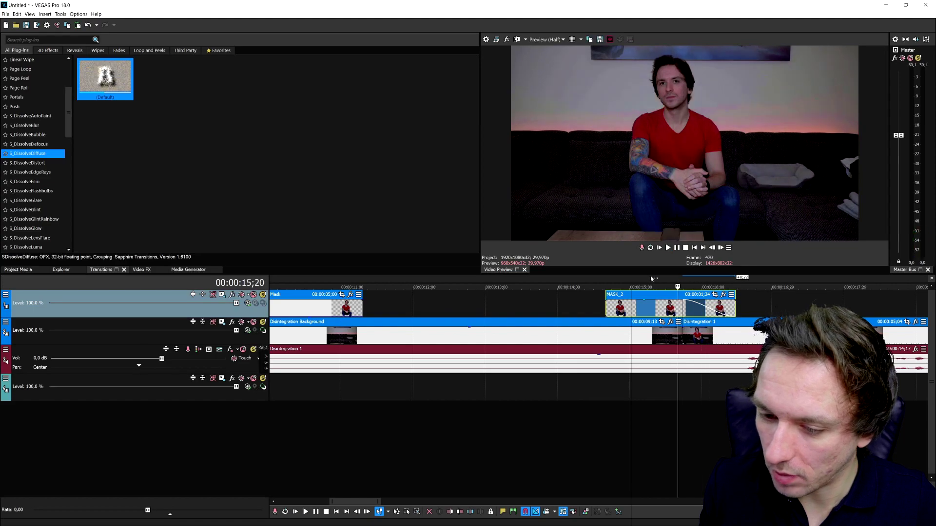
pyautogui.click(652, 281)
pyautogui.press('space')
pyautogui.press('space')
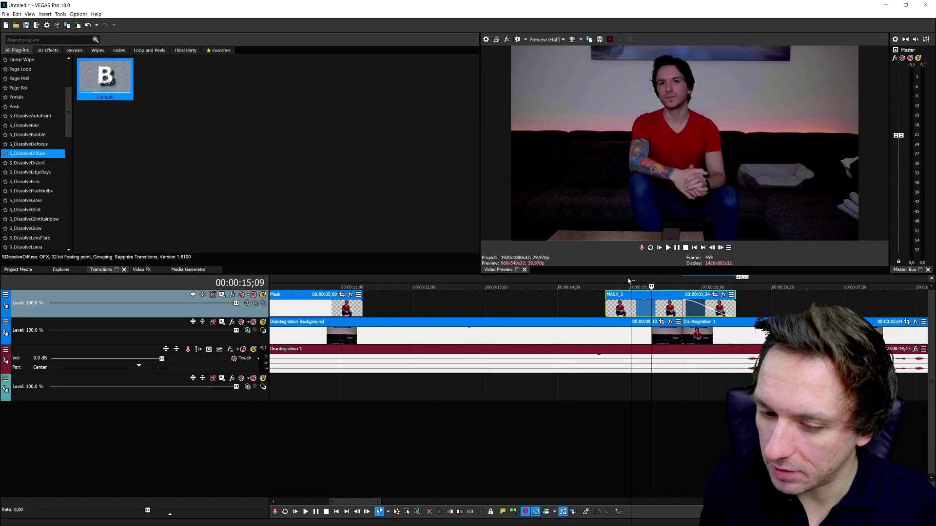
pyautogui.click(596, 281)
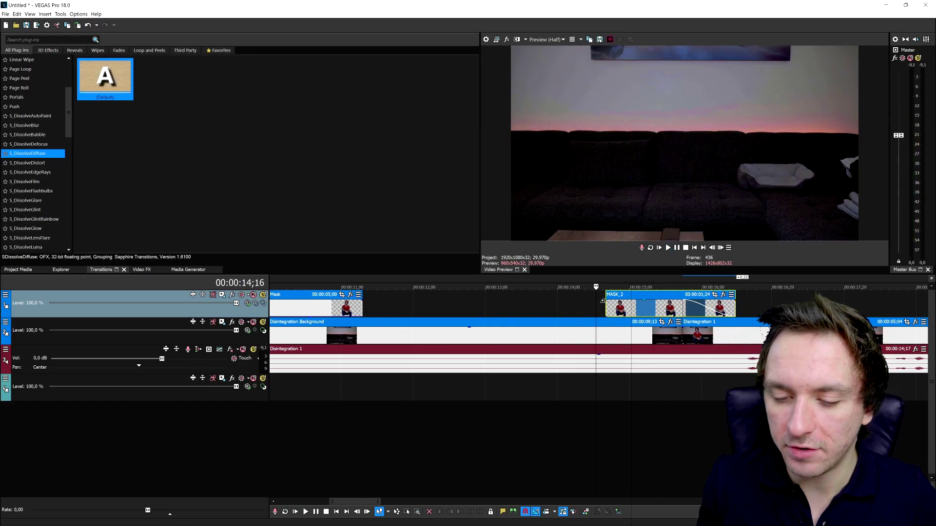
# Give MASK_2 a fade-in ending just before the Disintegration 1 clip starts and apply S_DissolveDiffuse to that fade
pyautogui.moveTo(602, 301); pyautogui.dragTo(651, 321)
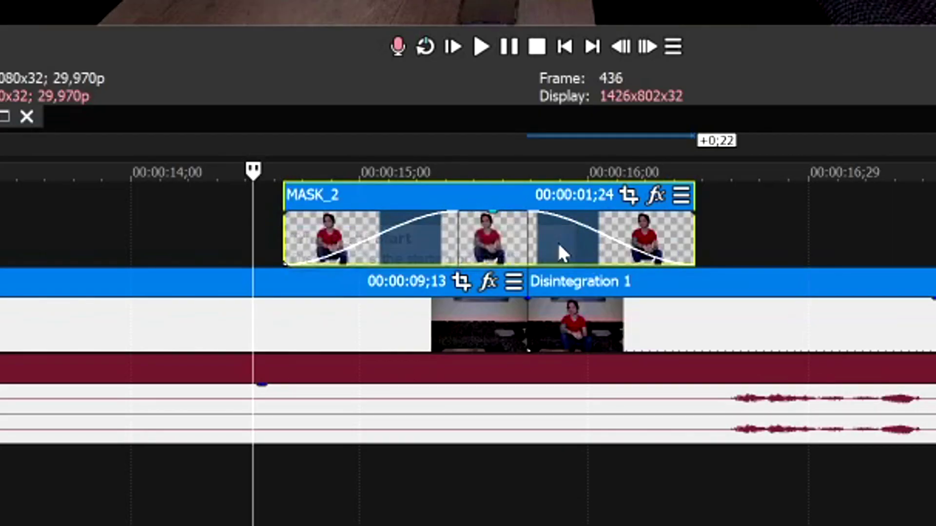
pyautogui.moveTo(463, 230); pyautogui.dragTo(171, 222)
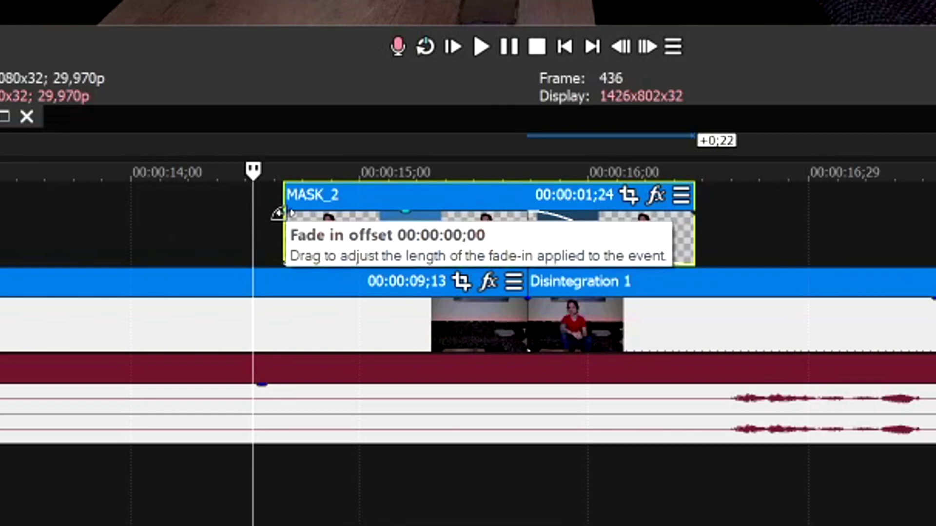
pyautogui.moveTo(291, 213); pyautogui.dragTo(492, 215)
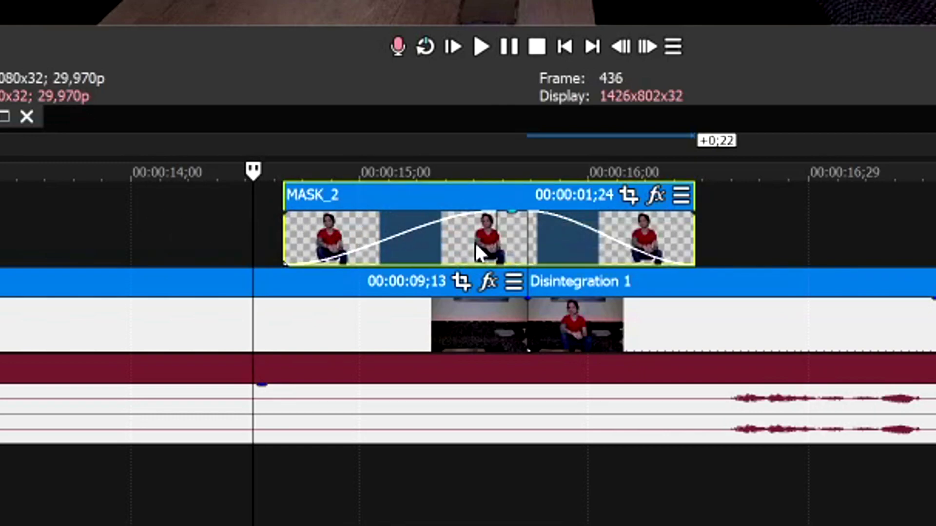
pyautogui.moveTo(104, 93); pyautogui.dragTo(647, 307)
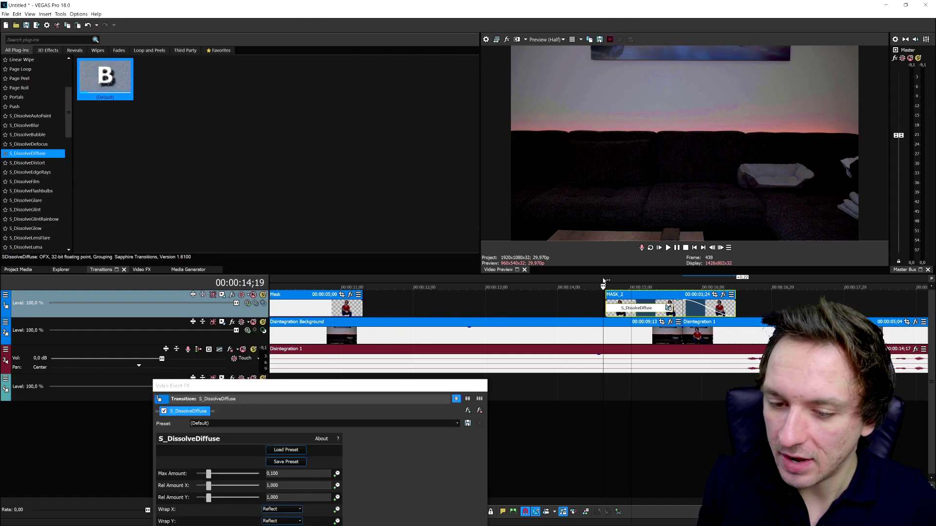
# Play back both dissolves from the first crossfade and scrub through the MASK_2 reappearance
pyautogui.click(551, 283)
pyautogui.click(512, 283)
pyautogui.scroll(-3, 446, 282)
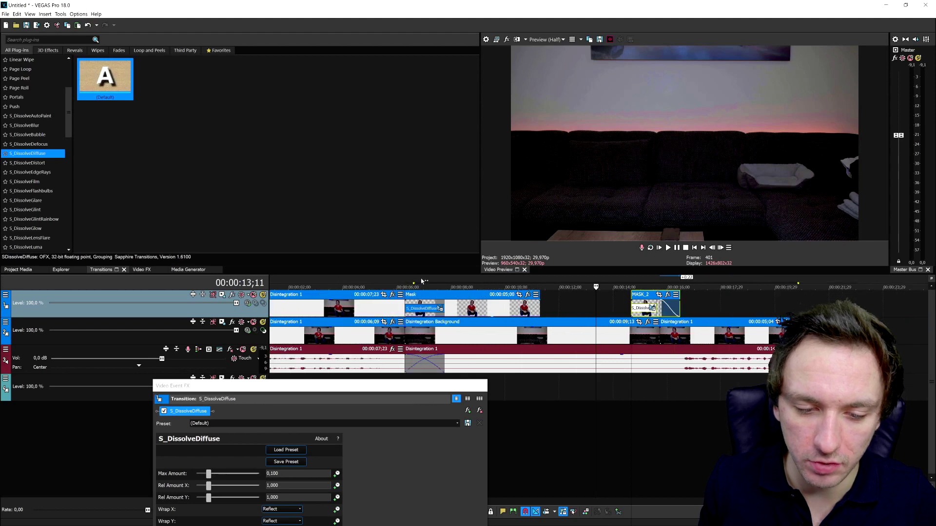
pyautogui.click(403, 283)
pyautogui.press('space')
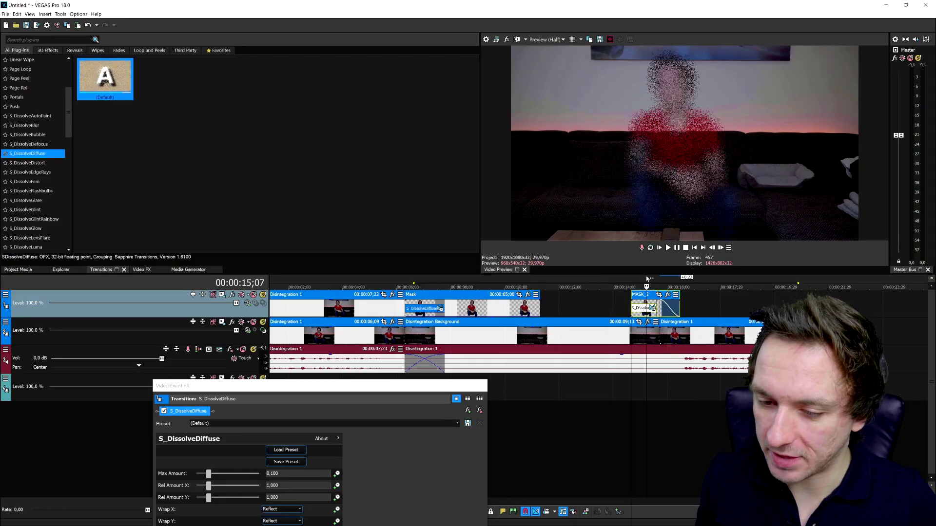
pyautogui.scroll(2, 648, 279)
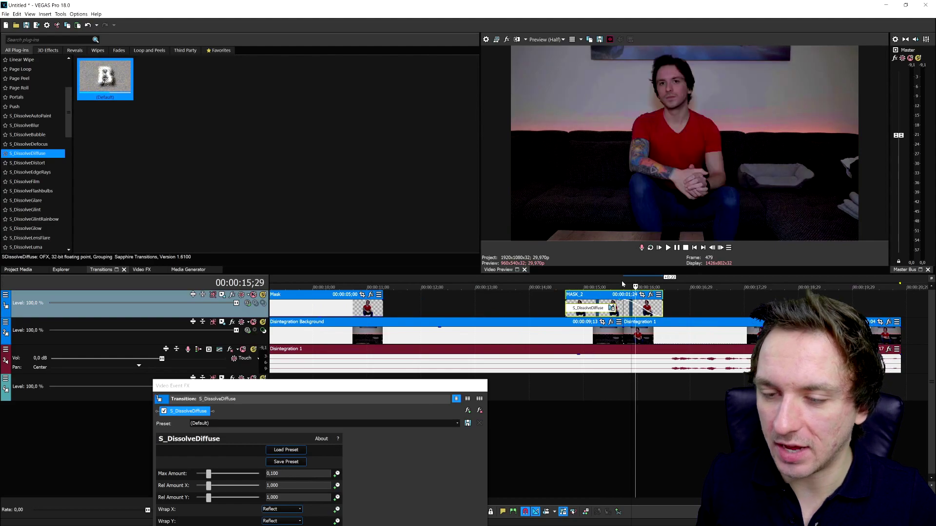
pyautogui.scroll(-2, 615, 283)
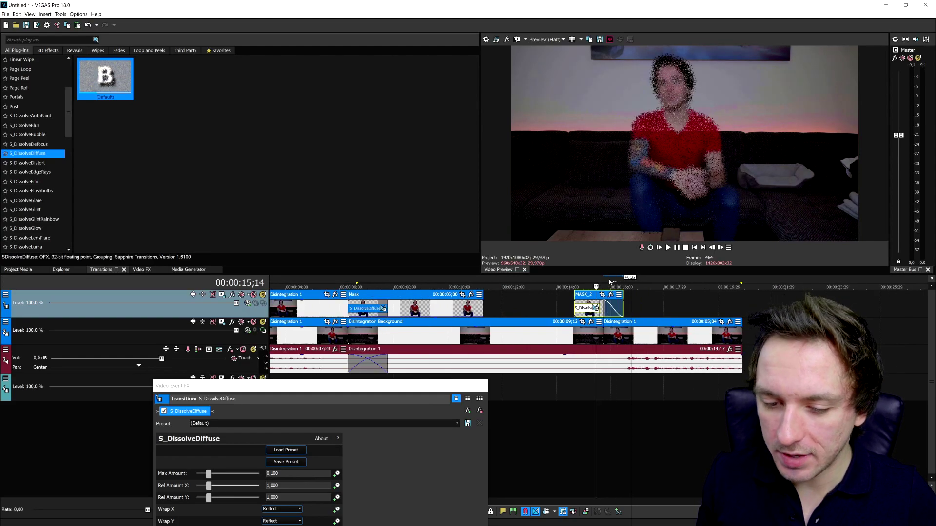
pyautogui.scroll(-1, 598, 318)
# Undo the MASK_2 edits and clear the Mask and Disintegration 1 events from the upper video track
pyautogui.hotkey('ctrl', 'z')
pyautogui.hotkey('ctrl', 'z')
pyautogui.hotkey('ctrl', 'z')
pyautogui.hotkey('ctrl', 'z')
pyautogui.hotkey('ctrl', 'z')
pyautogui.hotkey('ctrl', 'z')
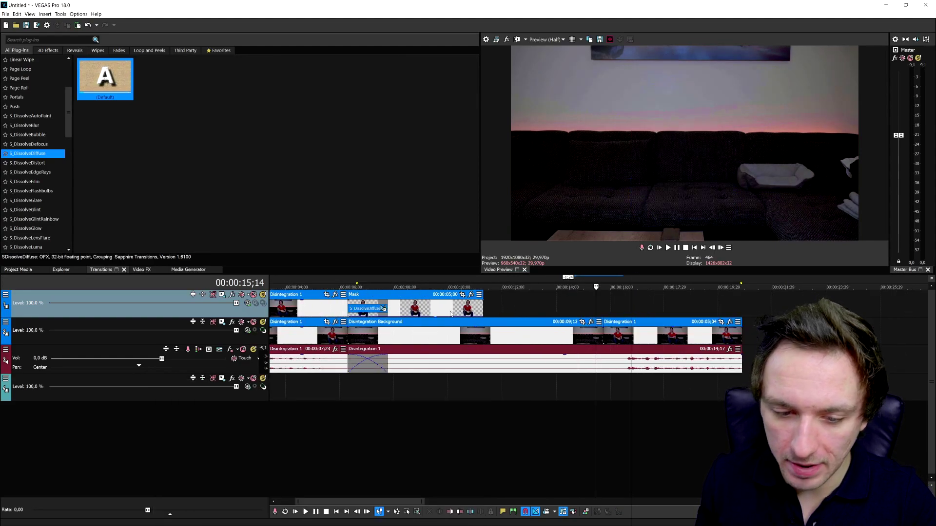
pyautogui.hotkey('ctrl', 'z')
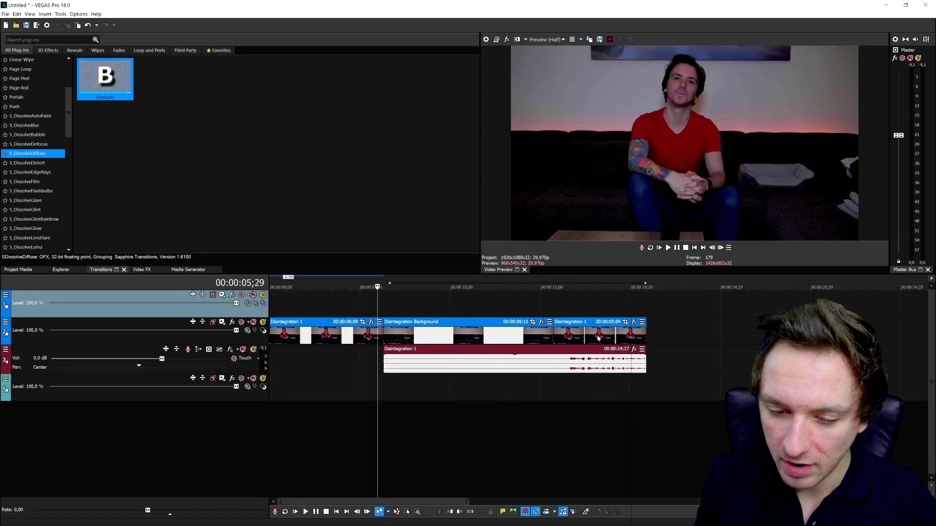
pyautogui.hotkey('ctrl', 'shift', 'z')
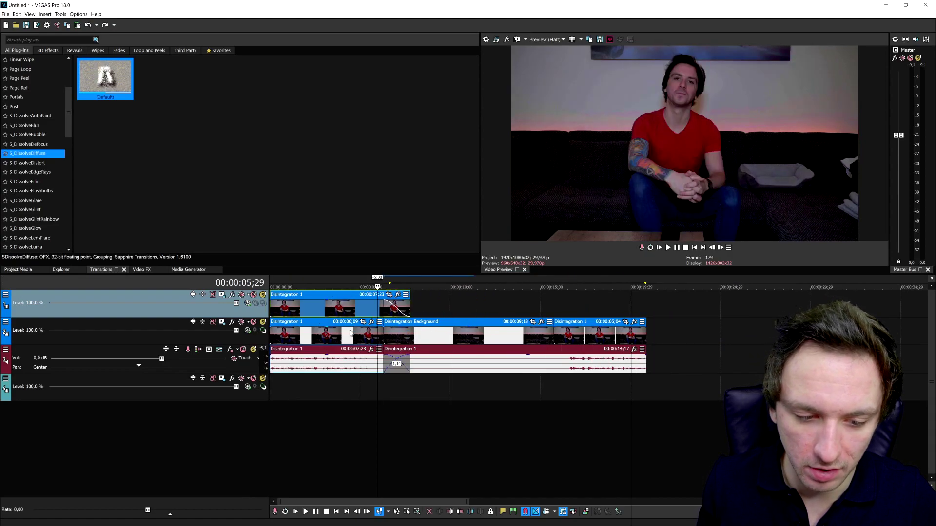
pyautogui.click(351, 305)
pyautogui.press('Delete')
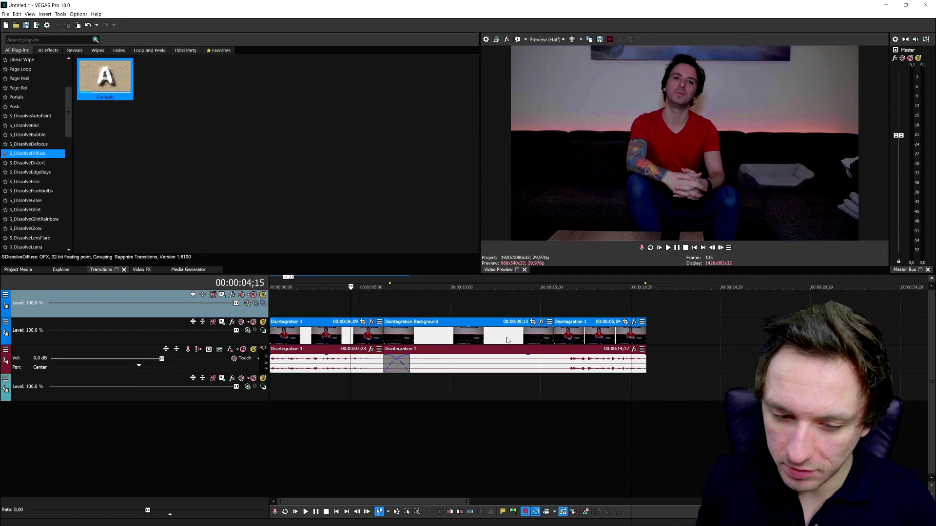
# Extend the first Disintegration 1 clip to 00:00:07;23 over Disintegration Background and apply S_DissolveDiffuse to the crossfade
pyautogui.click(476, 336)
pyautogui.click(369, 335)
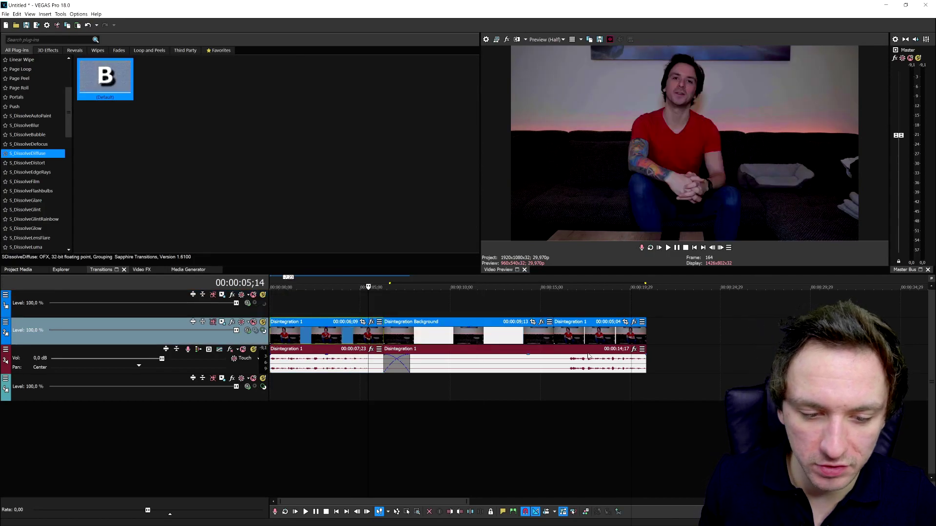
pyautogui.scroll(2, 369, 336)
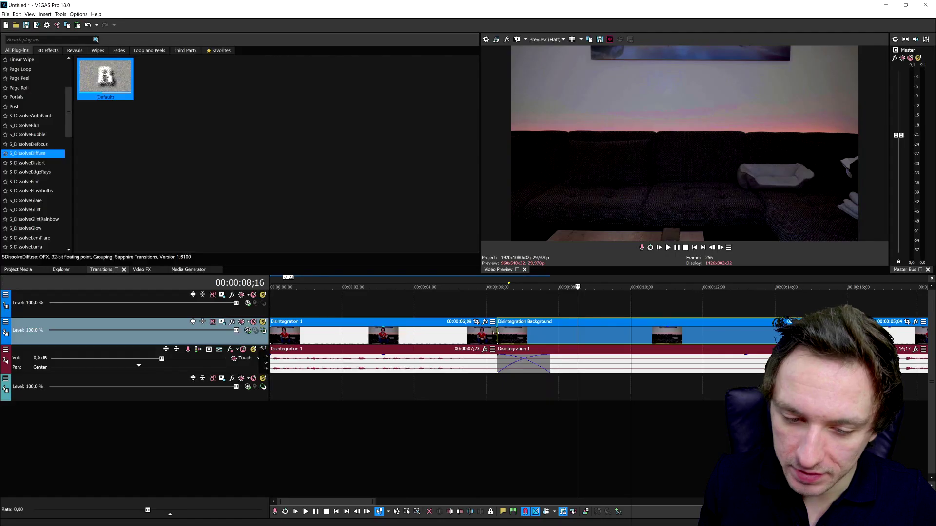
pyautogui.moveTo(507, 335); pyautogui.dragTo(550, 335)
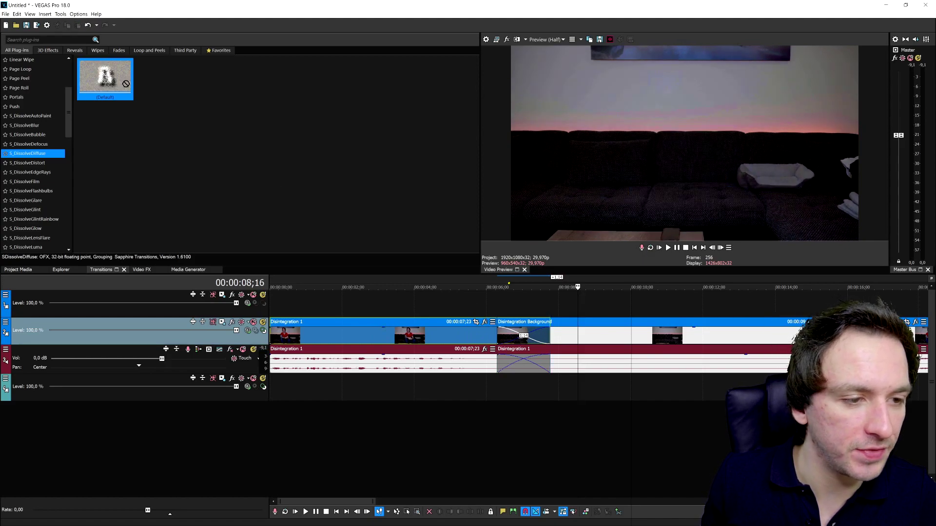
pyautogui.moveTo(510, 322); pyautogui.dragTo(512, 331)
# Play back the first crossfade with the default dissolve and park the playhead in its middle
pyautogui.click(465, 305)
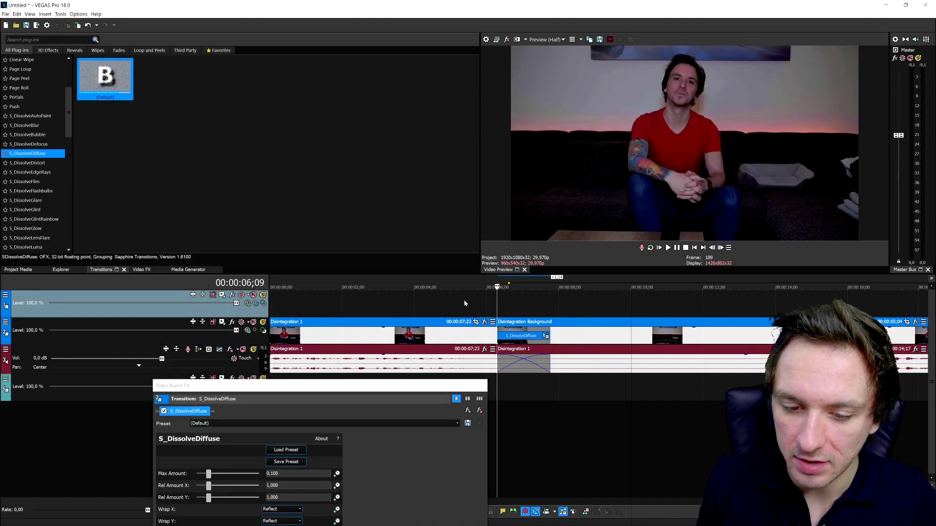
pyautogui.click(419, 303)
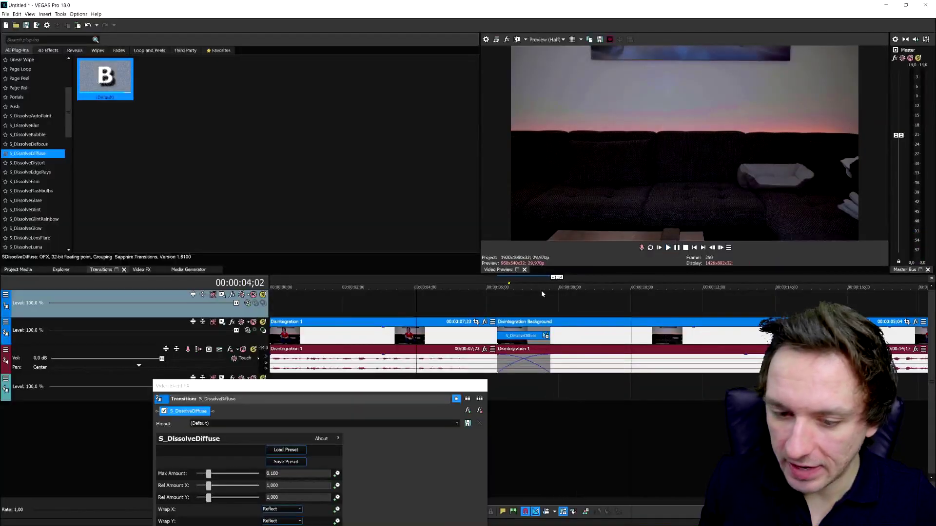
pyautogui.click(523, 296)
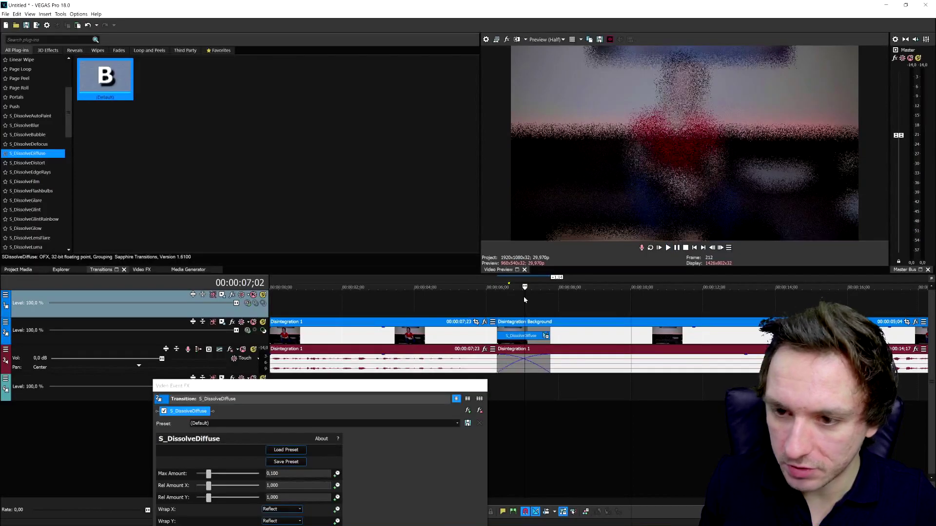
# Set the first dissolve's Max Amount to 0,000, Rel Amount X to 3,137 and Rel Amount Y to 2,928, previewing the transition
pyautogui.moveTo(342, 384); pyautogui.dragTo(572, 330)
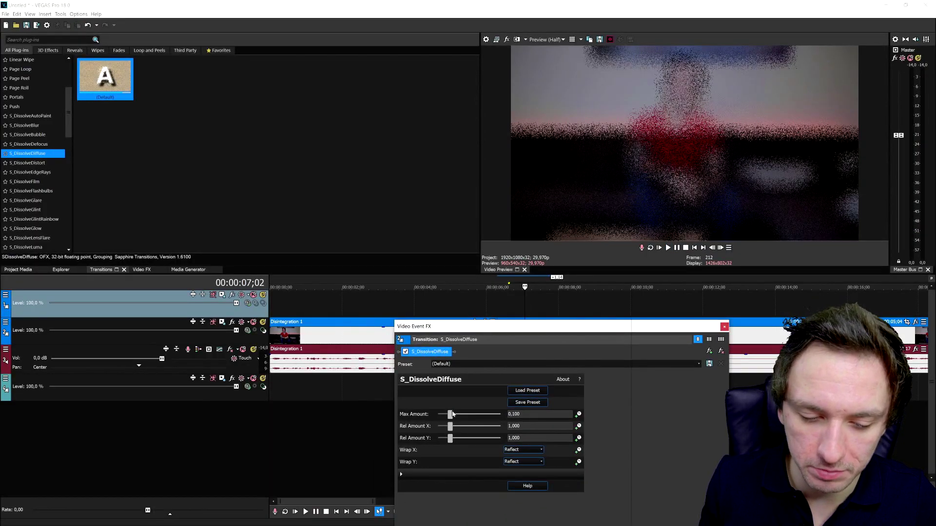
pyautogui.moveTo(437, 418); pyautogui.dragTo(431, 419)
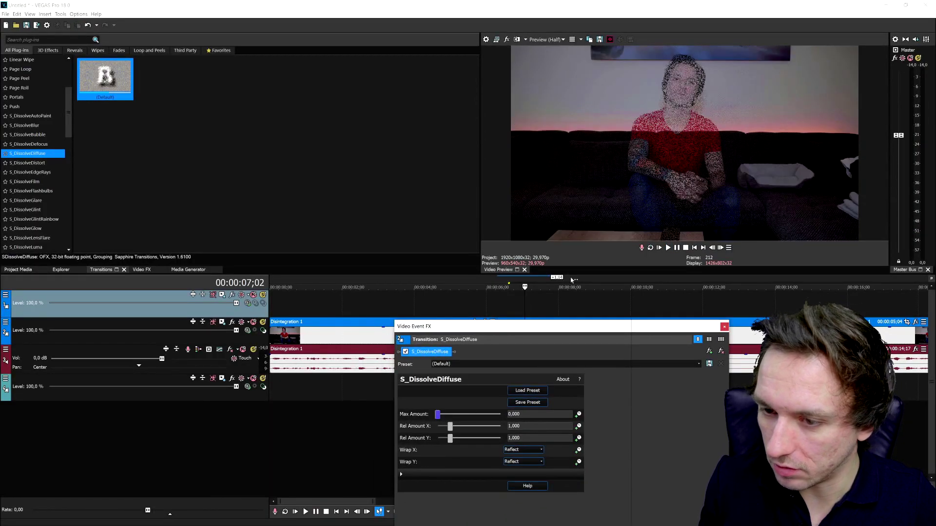
pyautogui.moveTo(495, 331); pyautogui.dragTo(502, 373)
pyautogui.click(460, 288)
pyautogui.press('space')
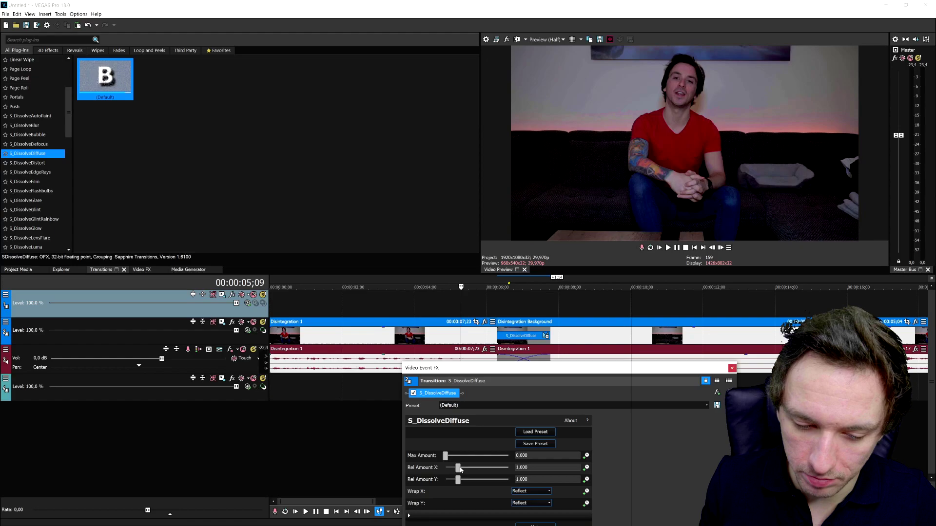
pyautogui.moveTo(461, 469); pyautogui.dragTo(482, 481)
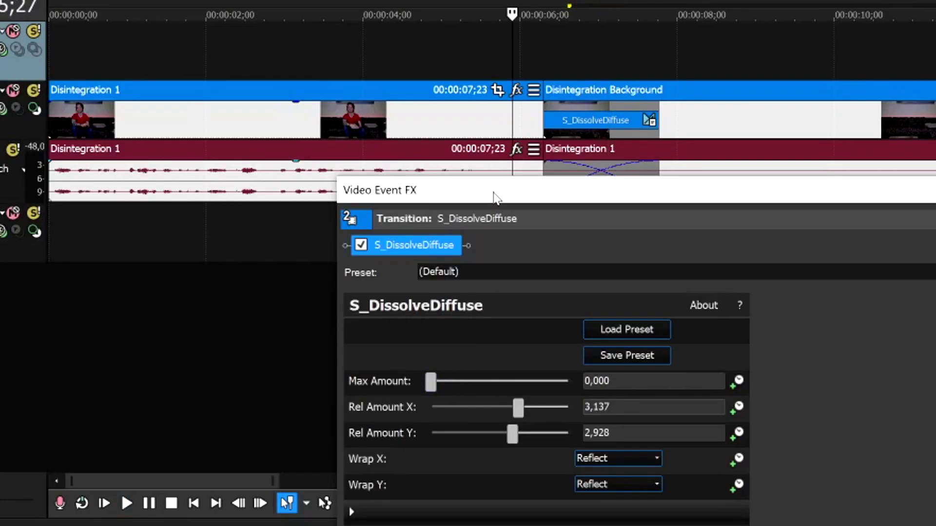
# Keyframe the first dissolve's Max Amount from 0,500 at the start to 0,000 at 00:00:01;14
pyautogui.moveTo(494, 193); pyautogui.dragTo(241, 0)
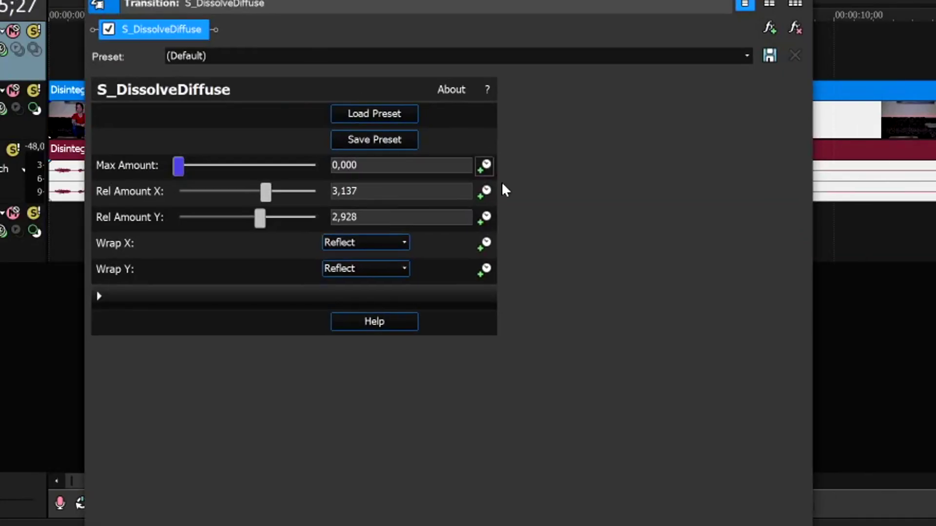
pyautogui.click(486, 166)
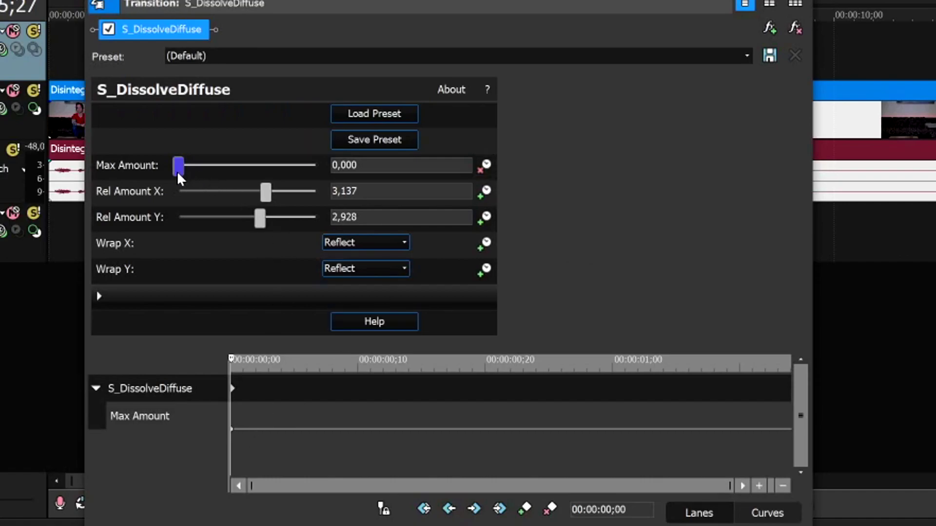
pyautogui.moveTo(177, 166); pyautogui.dragTo(317, 166)
pyautogui.moveTo(246, 390); pyautogui.dragTo(834, 349)
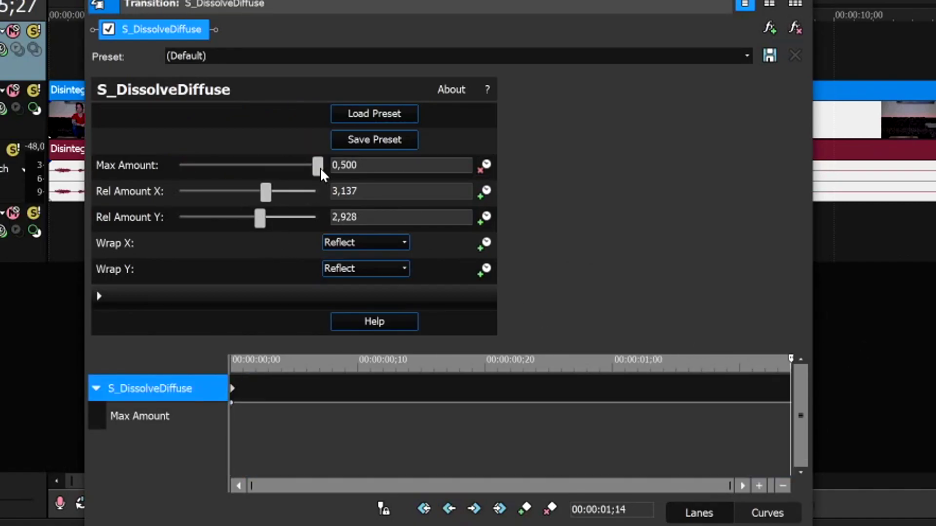
pyautogui.moveTo(320, 167); pyautogui.dragTo(144, 176)
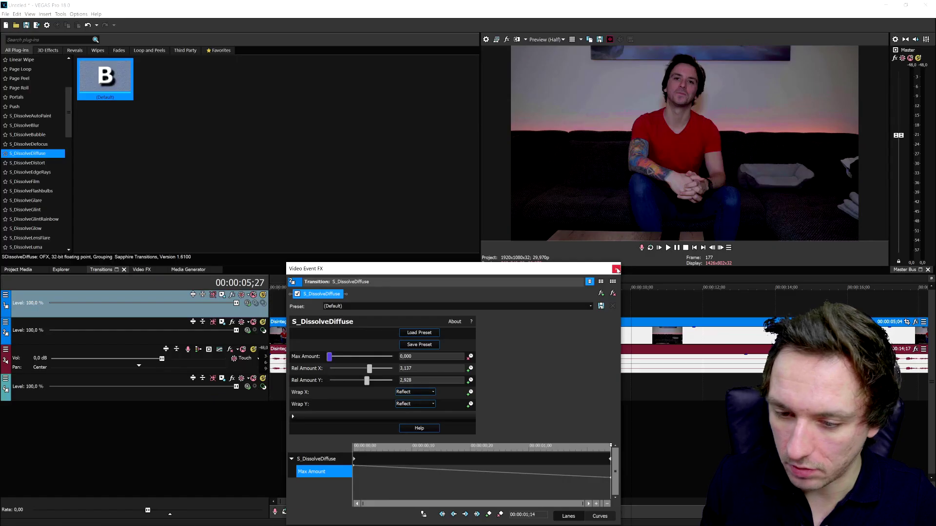
# Close the transition settings, preview the keyframed dissolve, and play the end of Disintegration Background
pyautogui.click(617, 269)
pyautogui.click(449, 296)
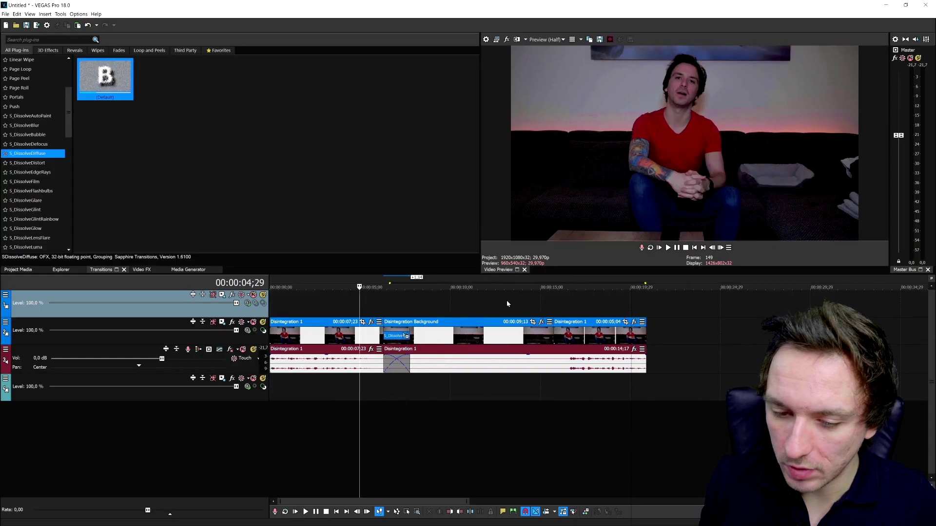
pyautogui.click(507, 301)
pyautogui.click(602, 306)
pyautogui.scroll(-2, 602, 306)
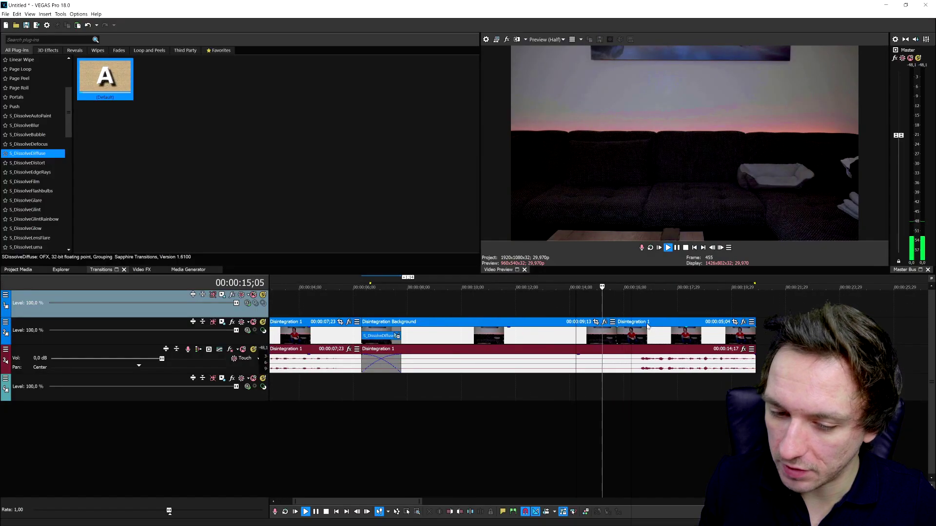
pyautogui.press('space')
# Trim the start of the last Disintegration 1 clip to 00:00:04;27 and extend Disintegration Background to 00:00:10;18 so they crossfade
pyautogui.click(622, 334)
pyautogui.scroll(2, 622, 334)
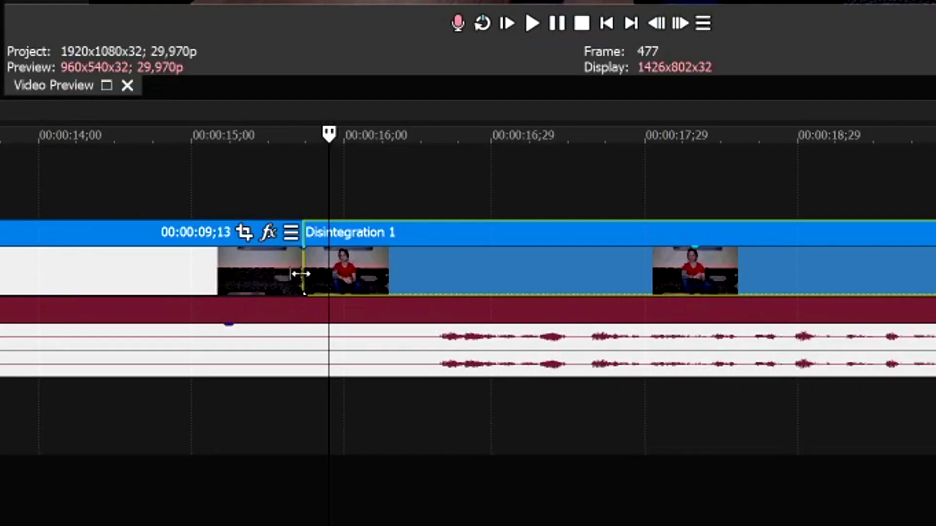
pyautogui.moveTo(306, 270); pyautogui.dragTo(327, 282)
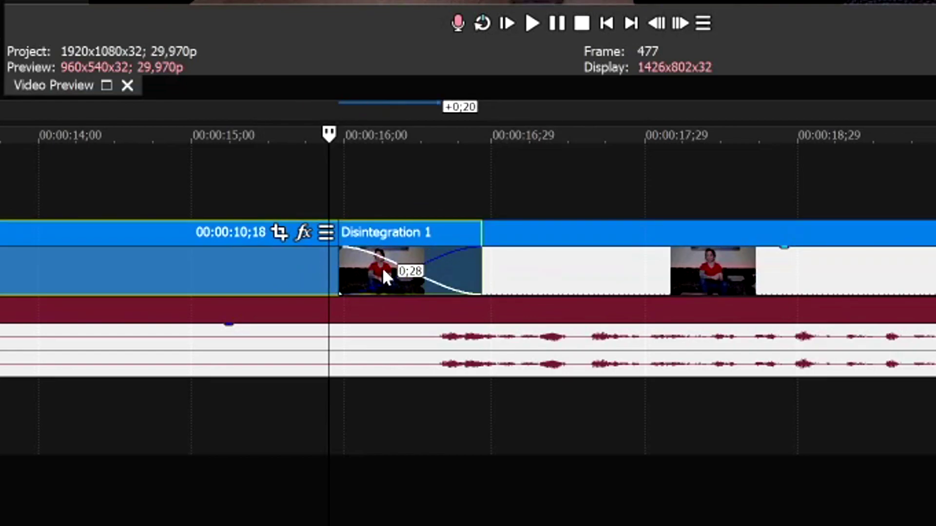
pyautogui.scroll(1, 289, 273)
pyautogui.scroll(-1, 289, 273)
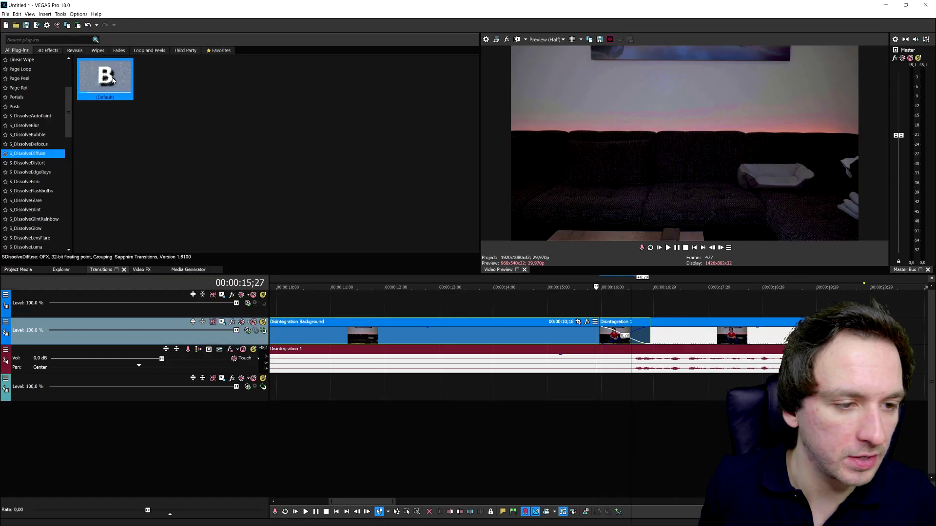
# Apply the default S_DissolveDiffuse to the second crossfade and preview the man's reappearance
pyautogui.moveTo(628, 332); pyautogui.dragTo(628, 333)
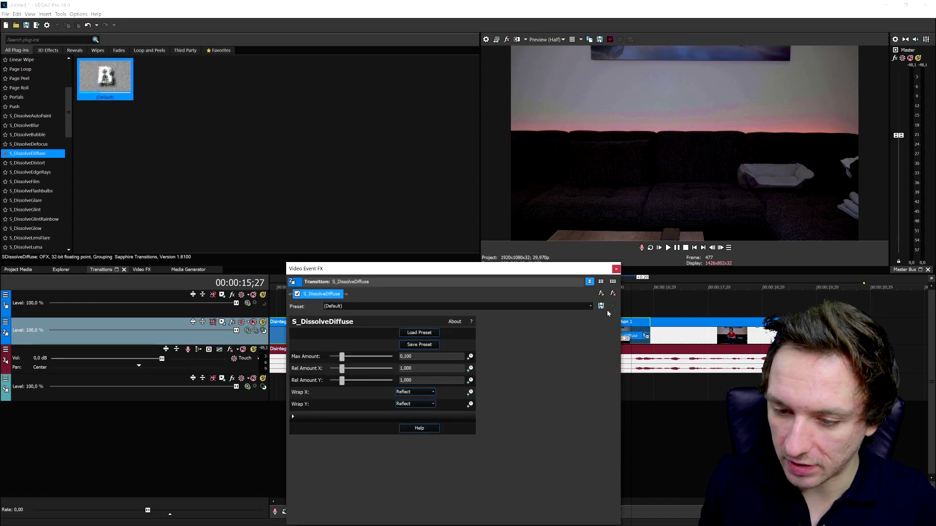
pyautogui.click(616, 270)
pyautogui.click(552, 305)
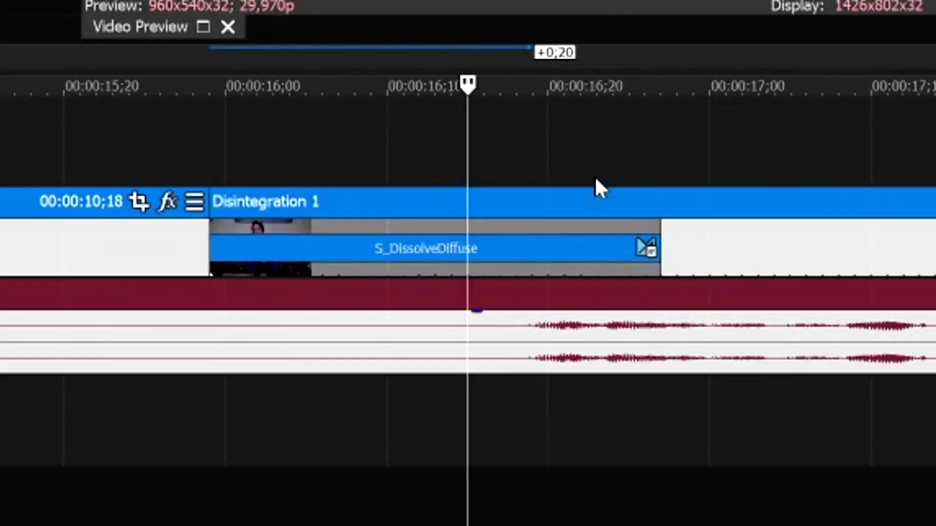
pyautogui.click(404, 144)
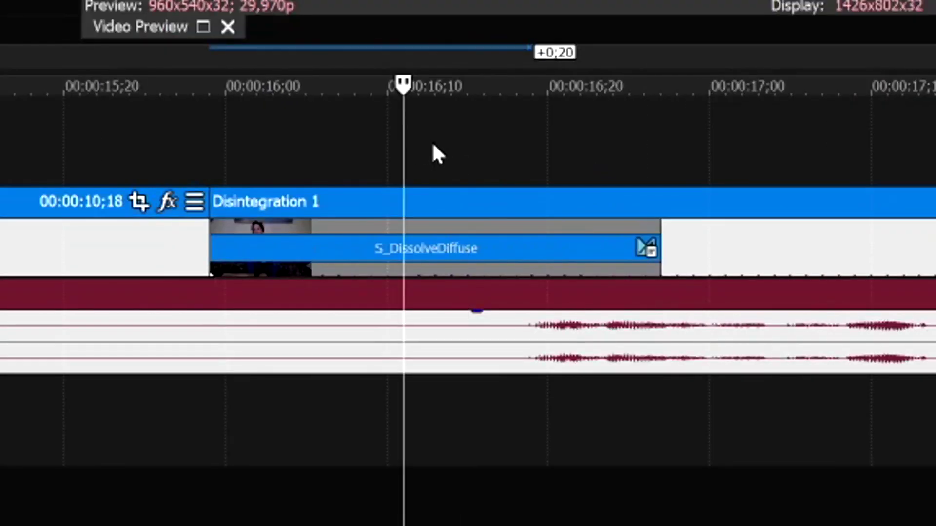
pyautogui.click(435, 153)
pyautogui.press('space')
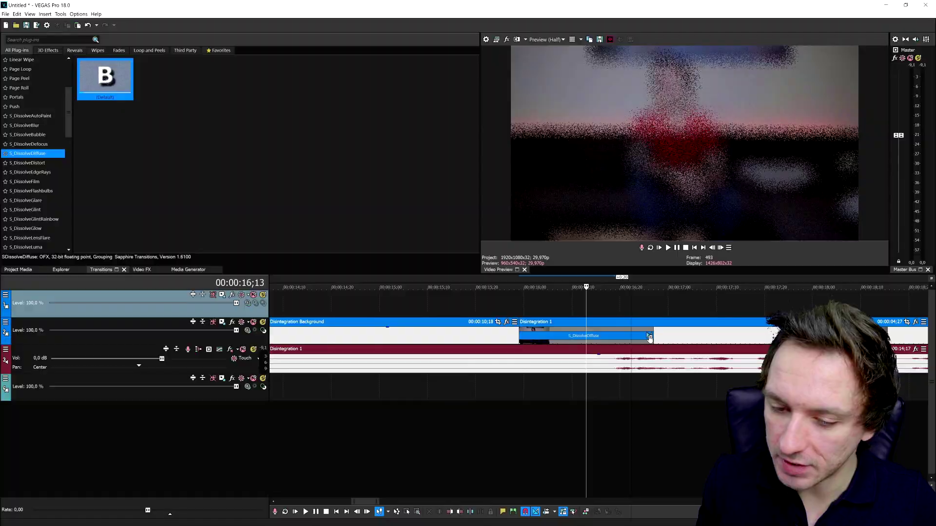
# Open the second dissolve's settings and set Max Amount, Rel Amount X and Rel Amount Y to 0,000
pyautogui.rightClick(648, 336)
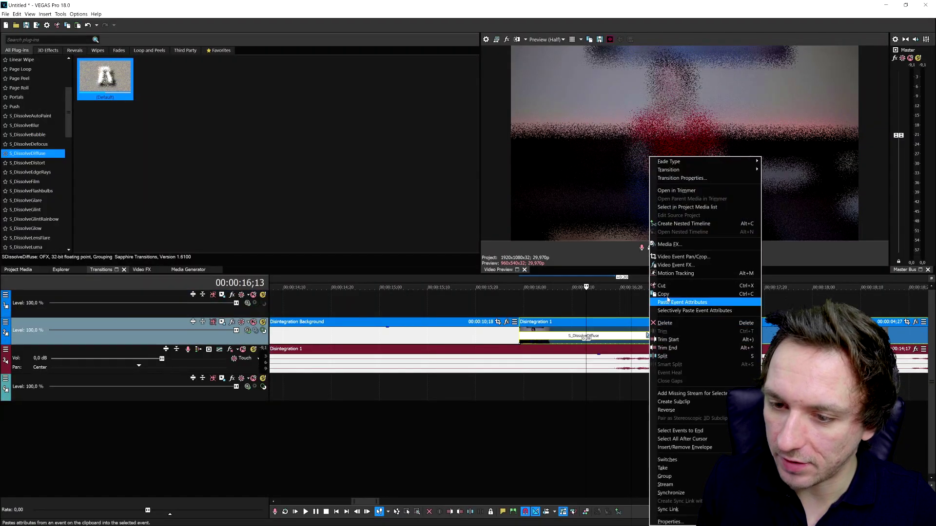
pyautogui.click(679, 264)
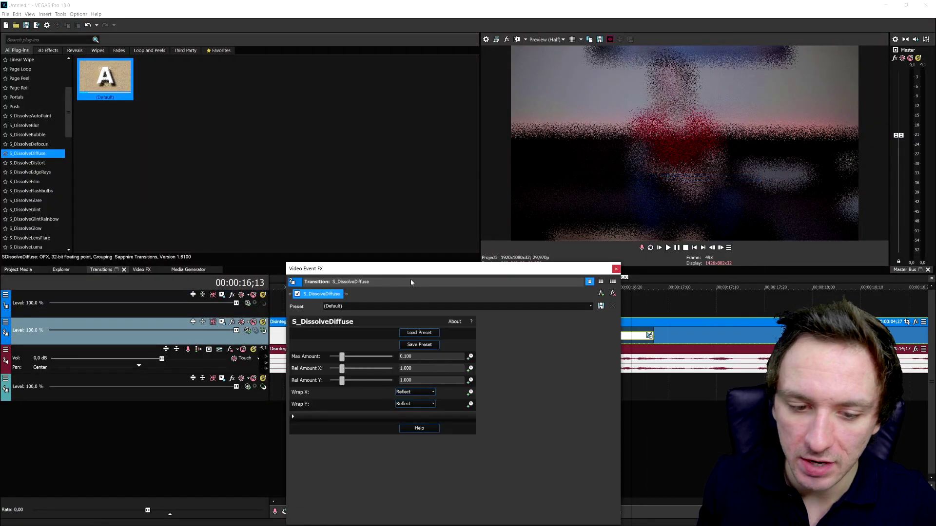
pyautogui.moveTo(412, 280); pyautogui.dragTo(560, 278)
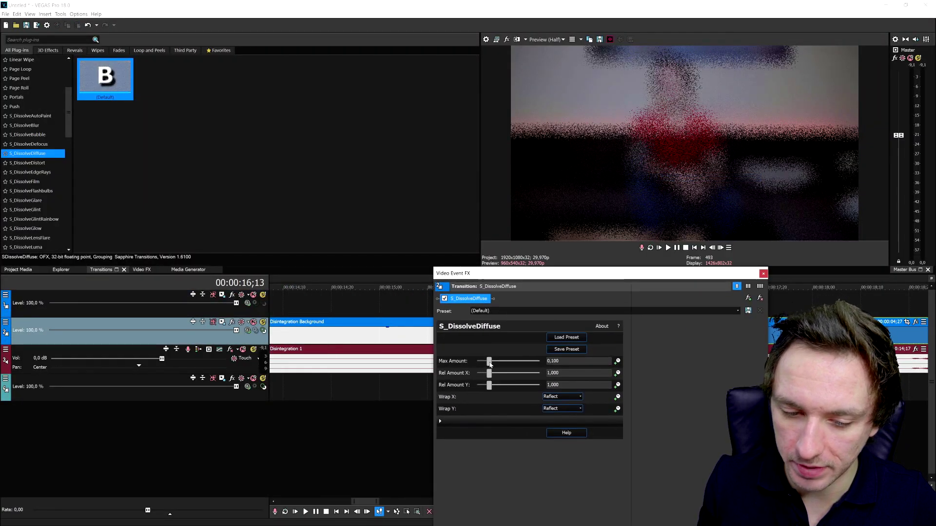
pyautogui.moveTo(490, 362); pyautogui.dragTo(465, 362)
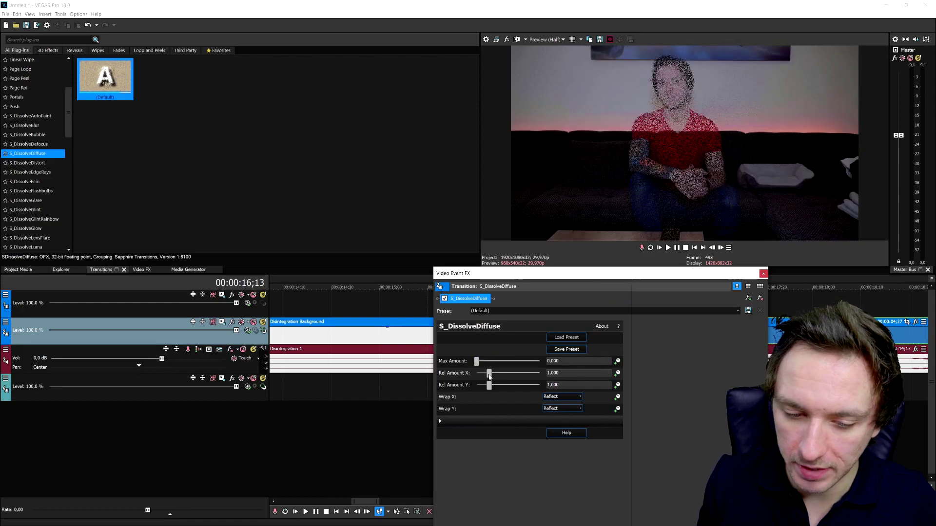
pyautogui.moveTo(486, 373); pyautogui.dragTo(475, 373)
pyautogui.moveTo(489, 385); pyautogui.dragTo(461, 387)
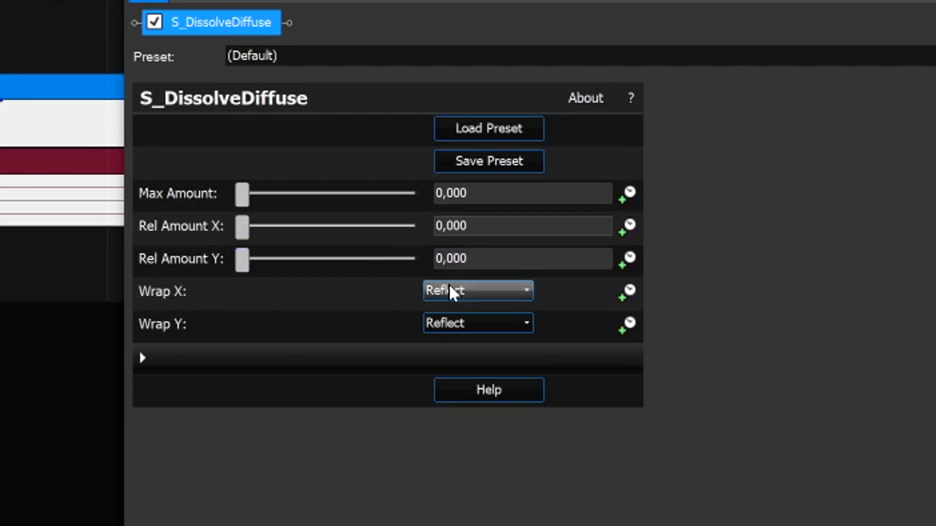
# Set the second dissolve's Wrap X to No and Wrap Y to Tile
pyautogui.click(467, 291)
pyautogui.click(497, 326)
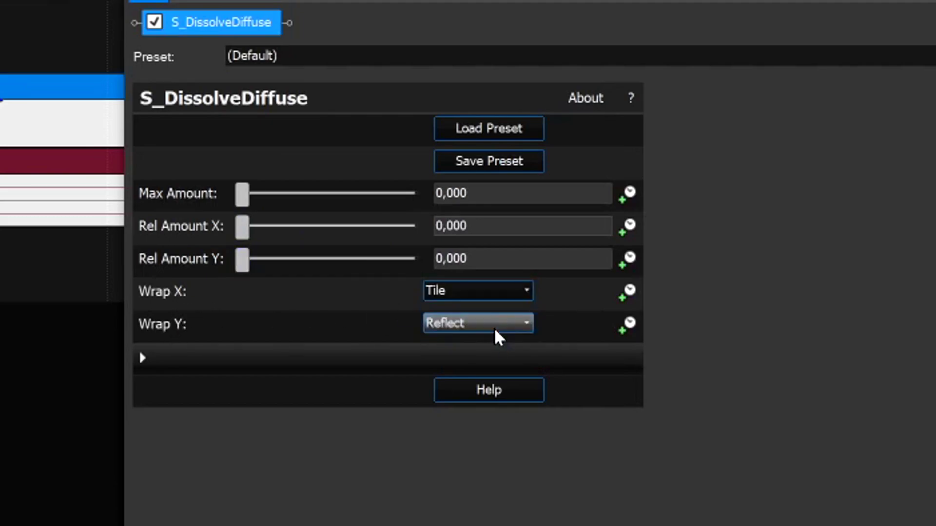
pyautogui.click(481, 290)
pyautogui.click(464, 310)
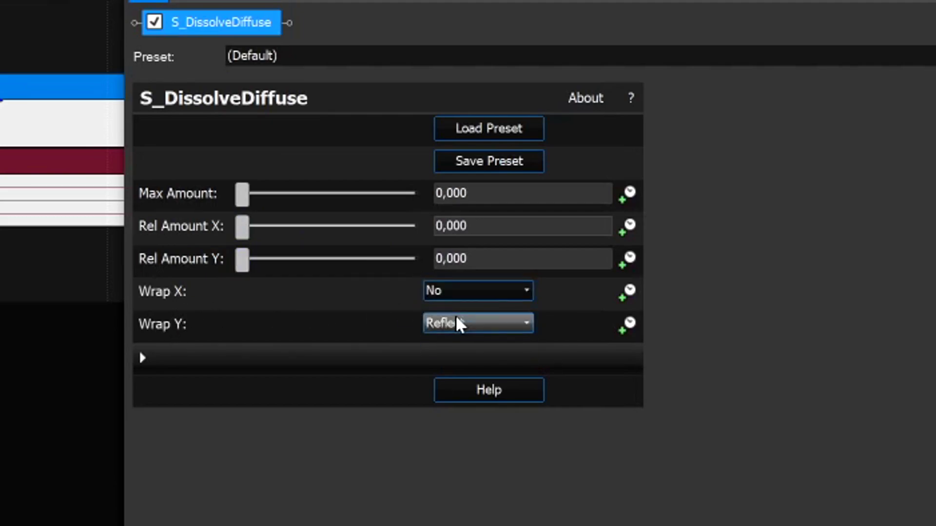
pyautogui.click(456, 324)
pyautogui.click(469, 360)
# Examine the second dissolve's crop options, close its settings, and place the playhead at 00:00:14;12 before the crossfade
pyautogui.click(441, 422)
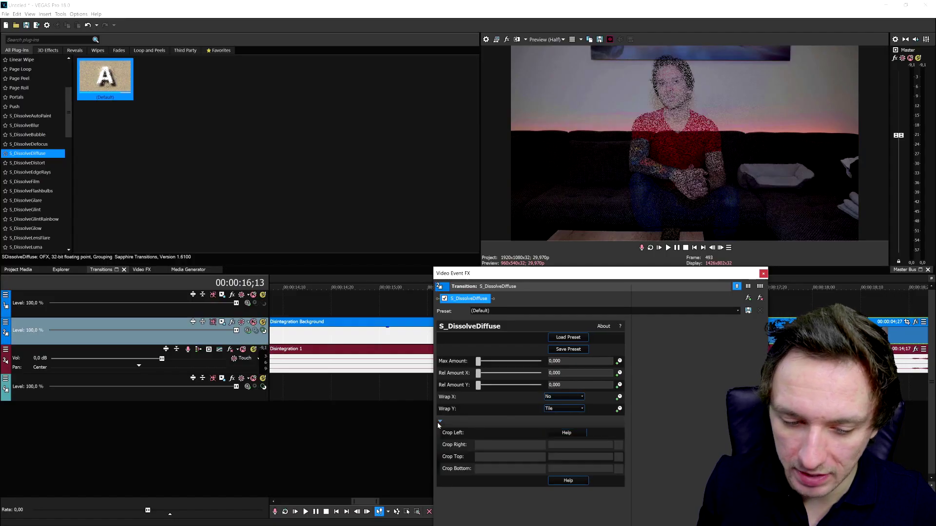
pyautogui.click(479, 436)
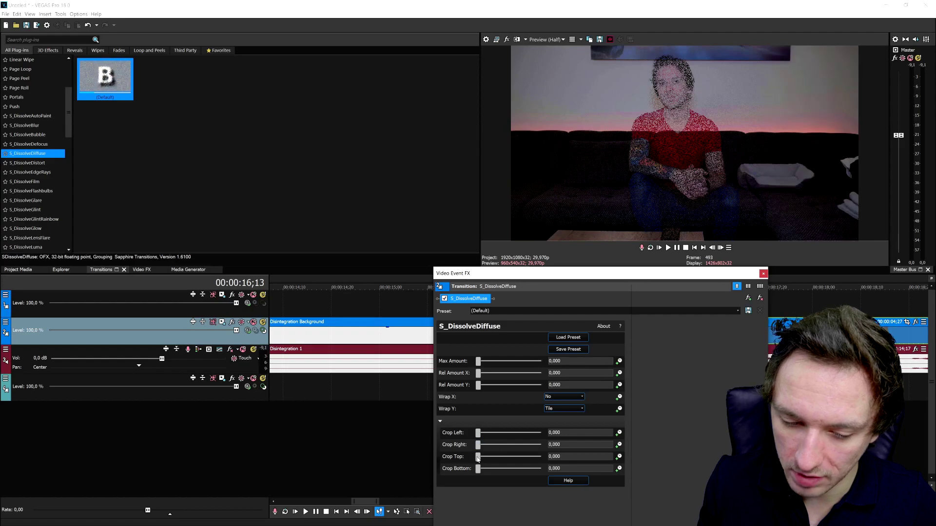
pyautogui.moveTo(478, 457)
pyautogui.mouseDown()
pyautogui.moveTo(518, 456)
pyautogui.moveTo(466, 457)
pyautogui.mouseUp()
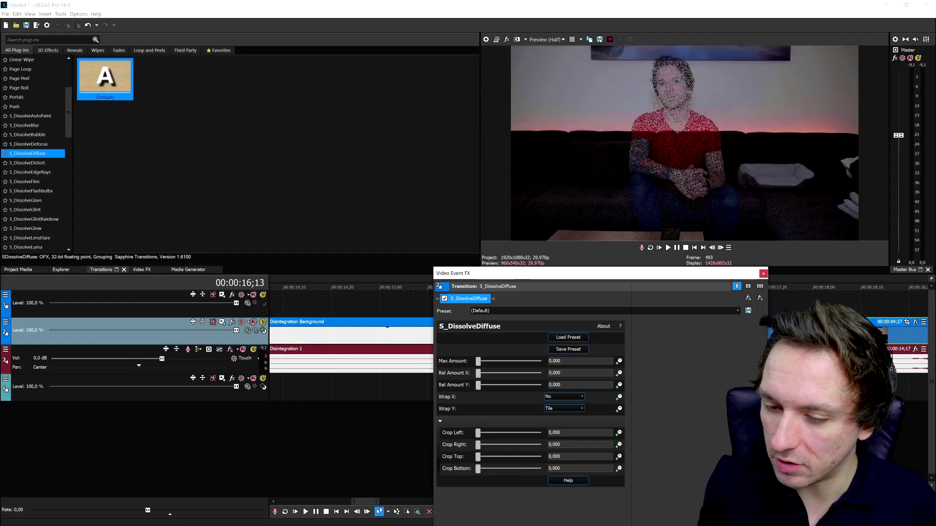
pyautogui.click(763, 274)
pyautogui.scroll(-5, 666, 324)
pyautogui.click(522, 316)
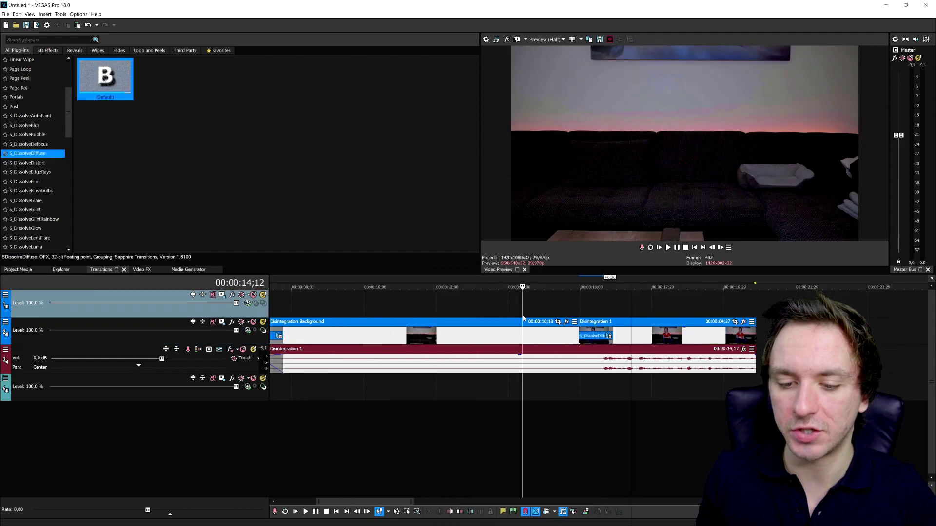